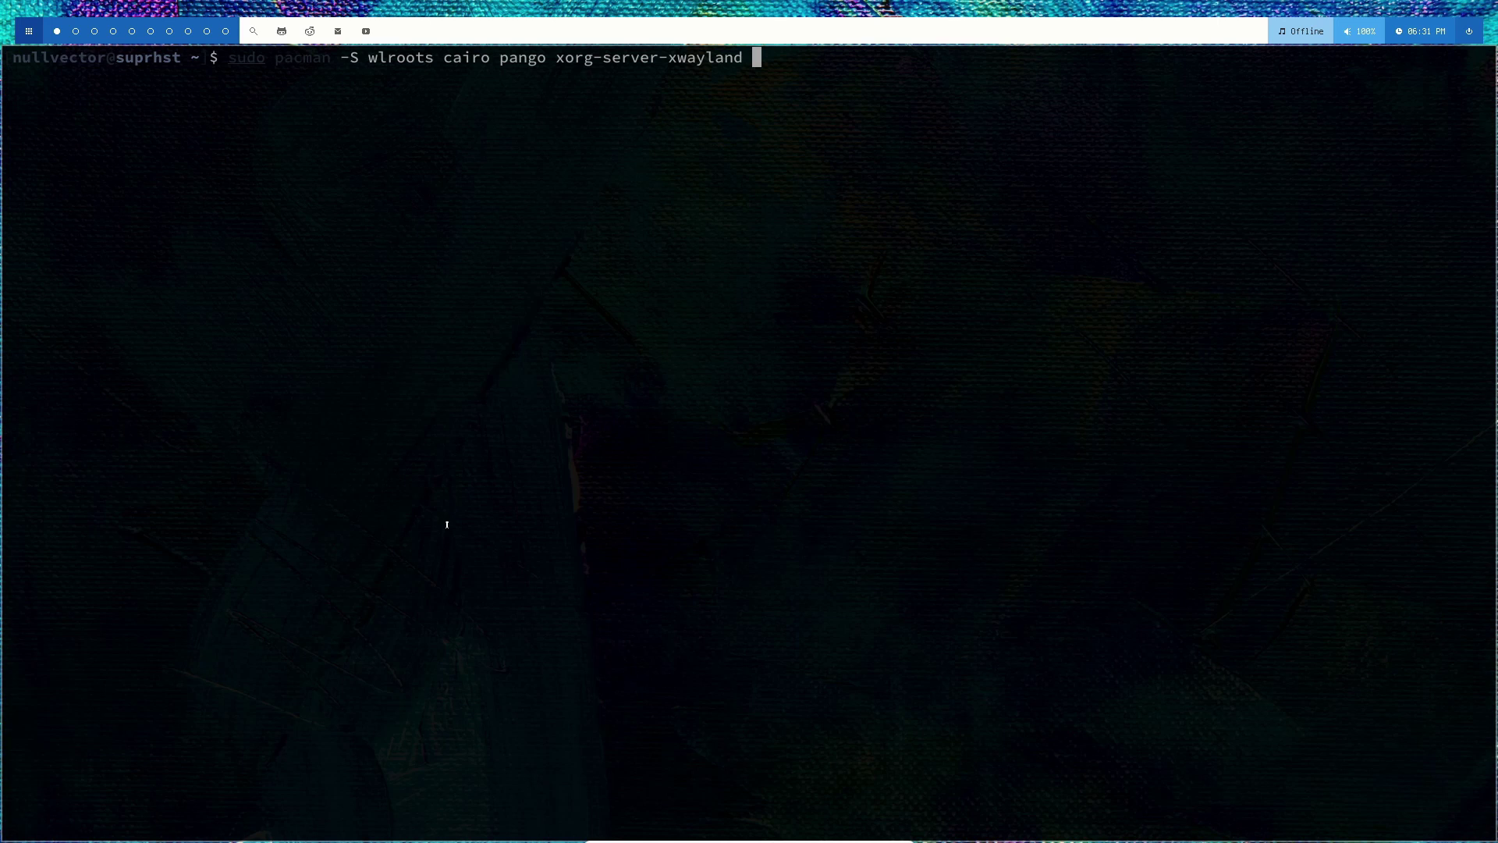
Zoom the terminal font larger while the sudo pacman -S wlroots cairo pango xorg-server-xwayland command waits unrun.
key("ctrl+plus")
key("ctrl+plus")
key("ctrl+plus")
key("ctrl+plus")
key("ctrl+plus")
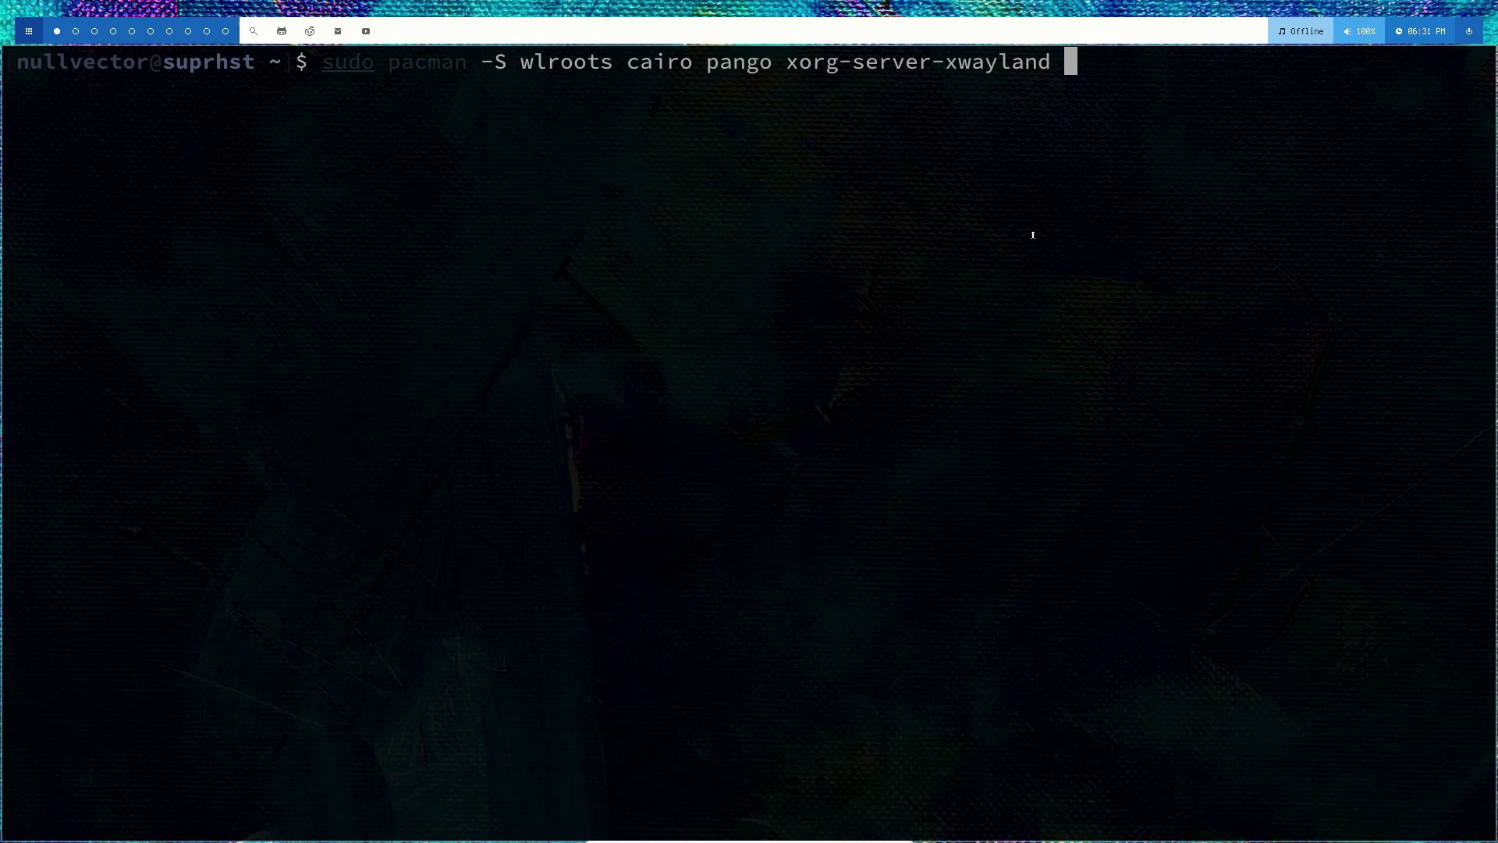
type("wal")
key("BackSpace")
key("BackSpace")
key("BackSpace")
key("Left")
key("Left")
key("Left")
key("Left")
key("Left")
key("Left")
key("Left")
key("Left")
key("Left")
key("Left")
key("Left")
key("Left")
key("Left")
key("Left")
key("Left")
key("Left")
key("Left")
key("Left")
key("Left")
key("Left")
key("Left")
key("Left")
key("Left")
key("Left")
key("Left")
key("Left")
key("Left")
key("Left")
key("Left")
key("Left")
key("Left")
key("Left")
key("Left")
key("Left")
key("Left")
key("Left")
key("Left")
key("Left")
key("Left")
key("Left")
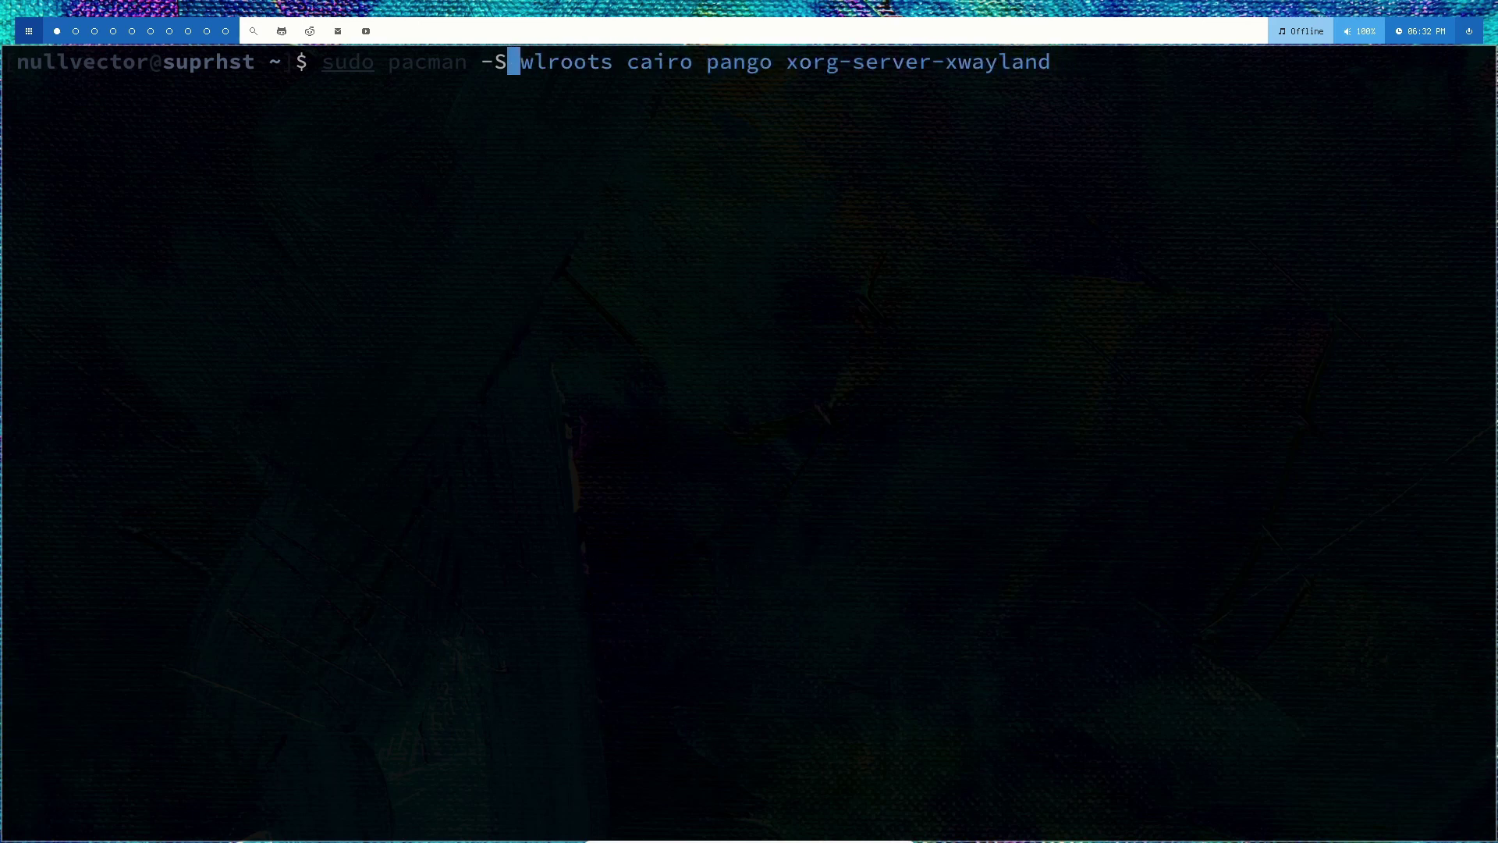
Clear the line and complete cp /etc/hikari/hikari.conf ~/.config/hikari from shell suggestions.
key("ctrl+k")
type("yay -S hikari")
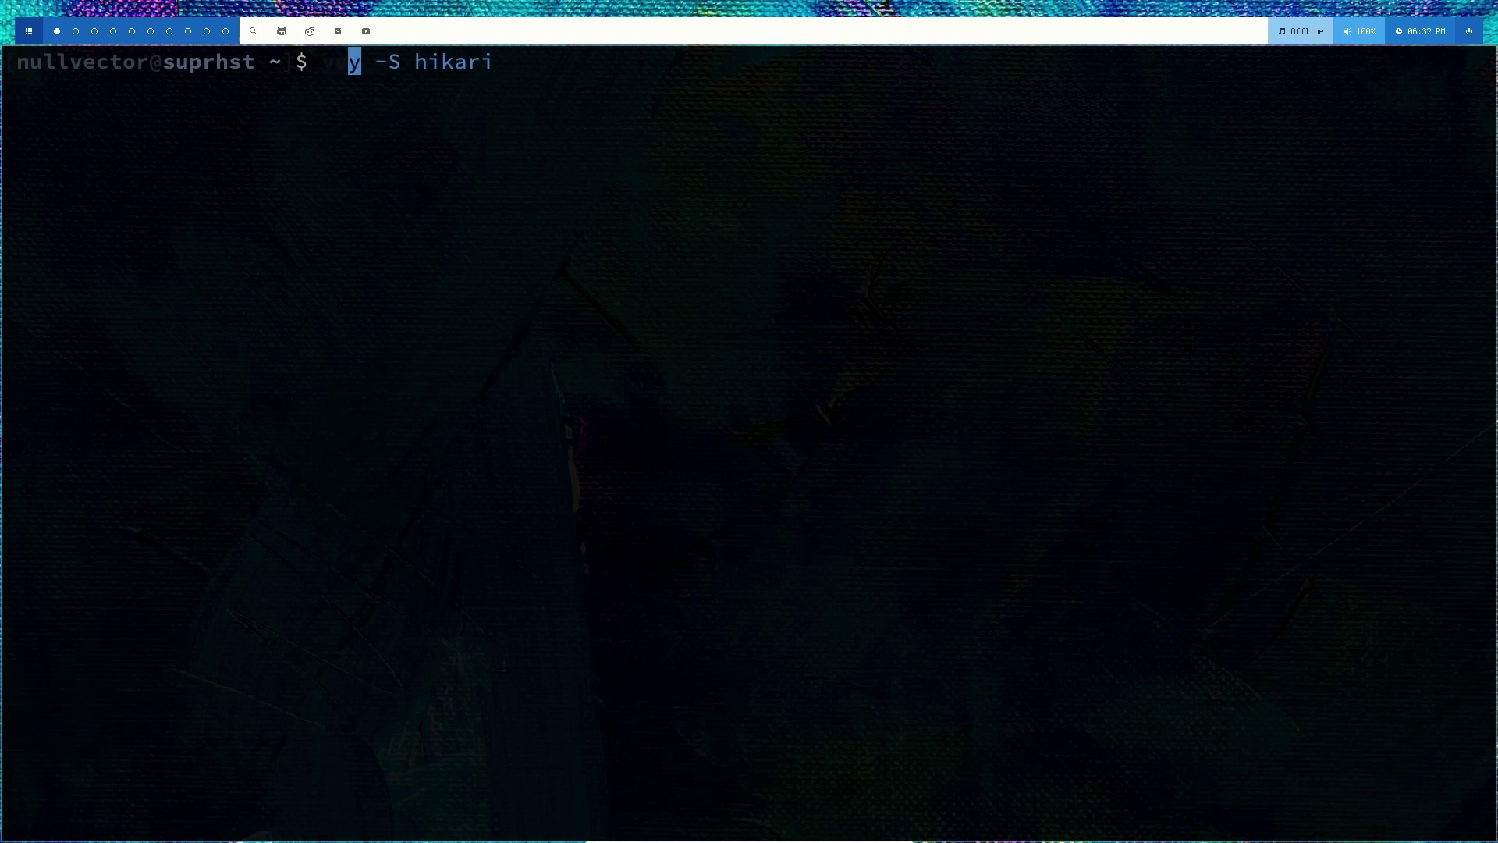
key("Right")
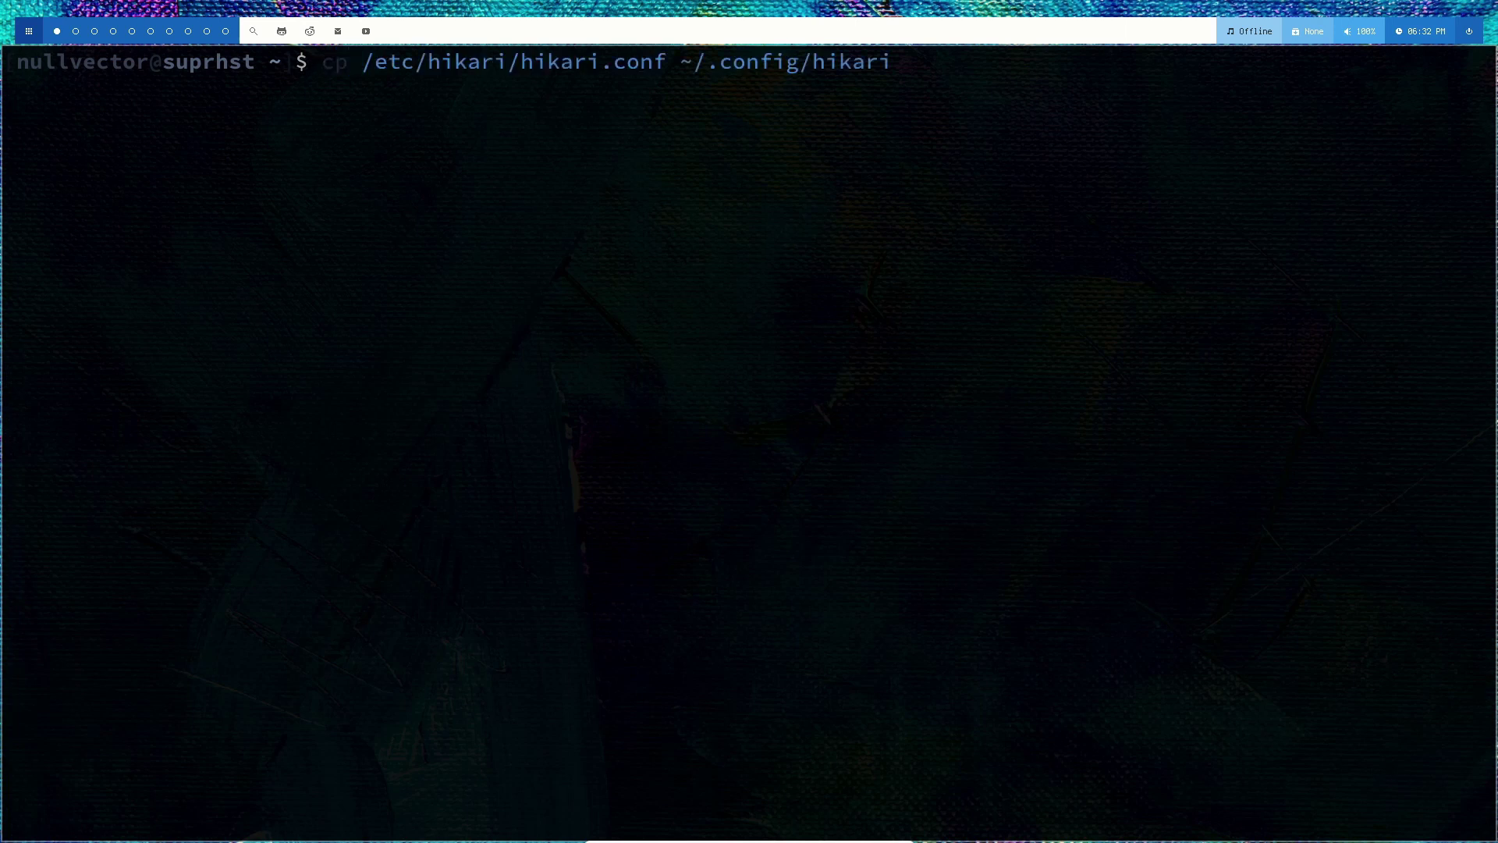
key("Right")
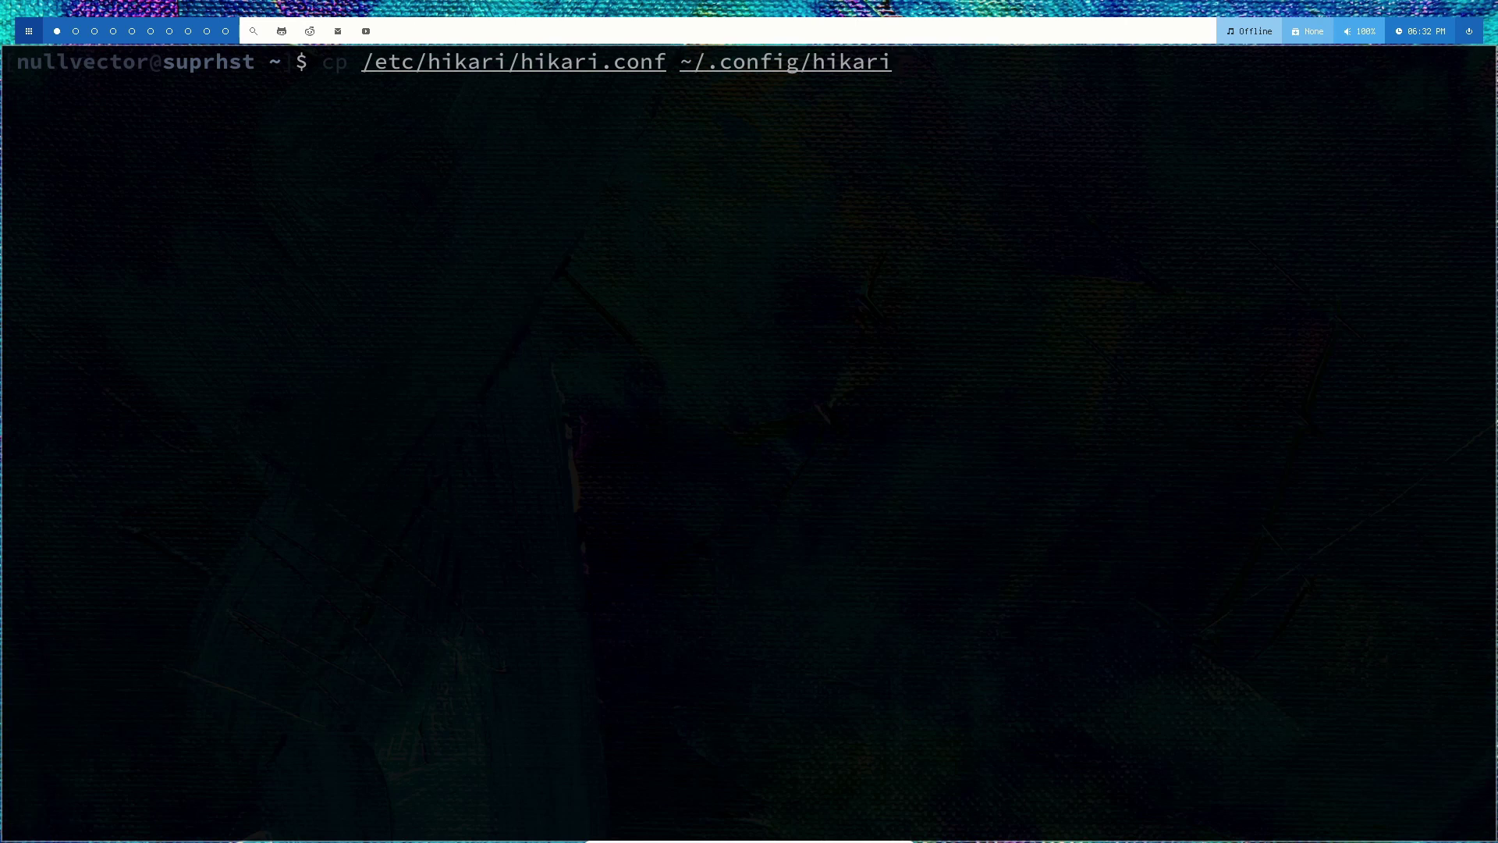
key("Left")
key("Left")
key("Left")
key("Left")
key("Left")
key("Left")
key("Left")
key("Left")
key("Left")
key("Left")
key("Left")
key("Left")
key("Left")
key("Left")
key("Left")
key("Left")
key("Left")
key("Left")
key("Left")
key("Left")
key("Left")
key("Left")
key("Left")
key("Left")
key("Left")
key("Left")
key("Left")
key("Left")
key("Left")
key("Left")
key("Left")
key("Left")
key("Left")
key("Left")
key("Left")
key("Left")
key("ctrl+u")
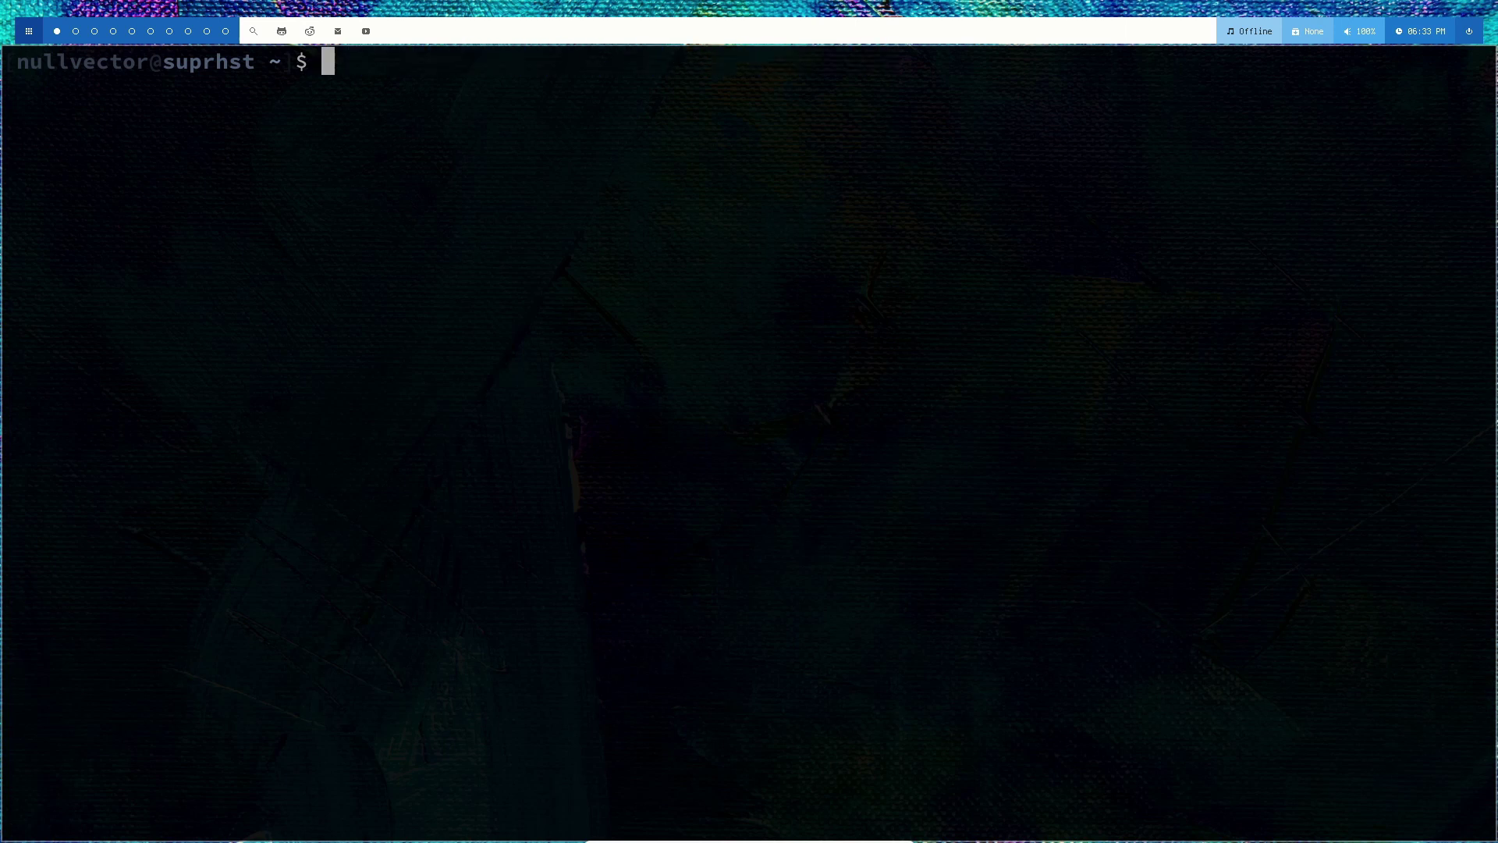
type("c")
key("BackSpace")
type("m")
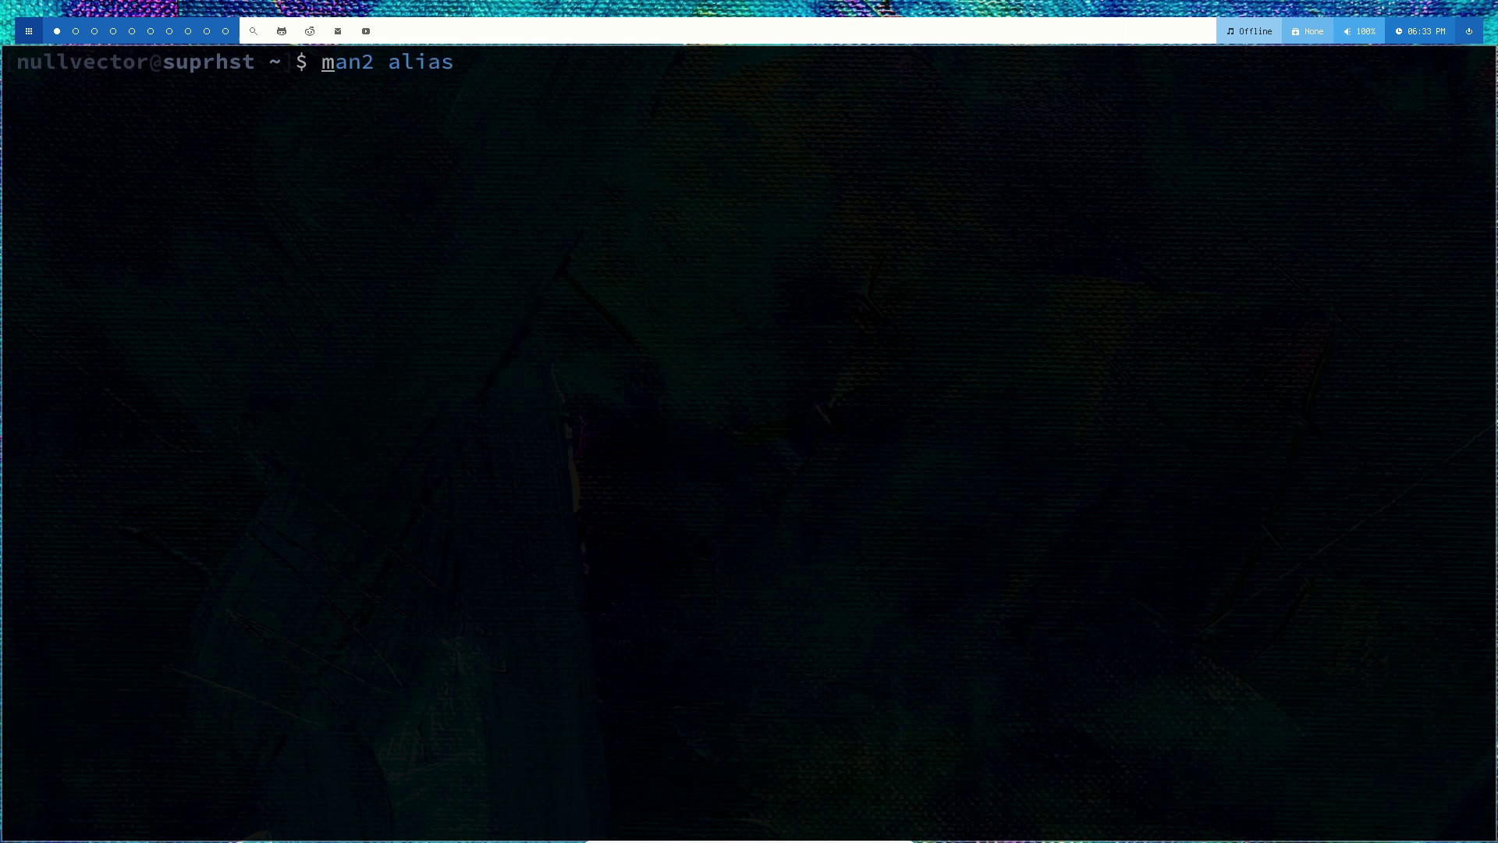
type("kdi")
type("r")
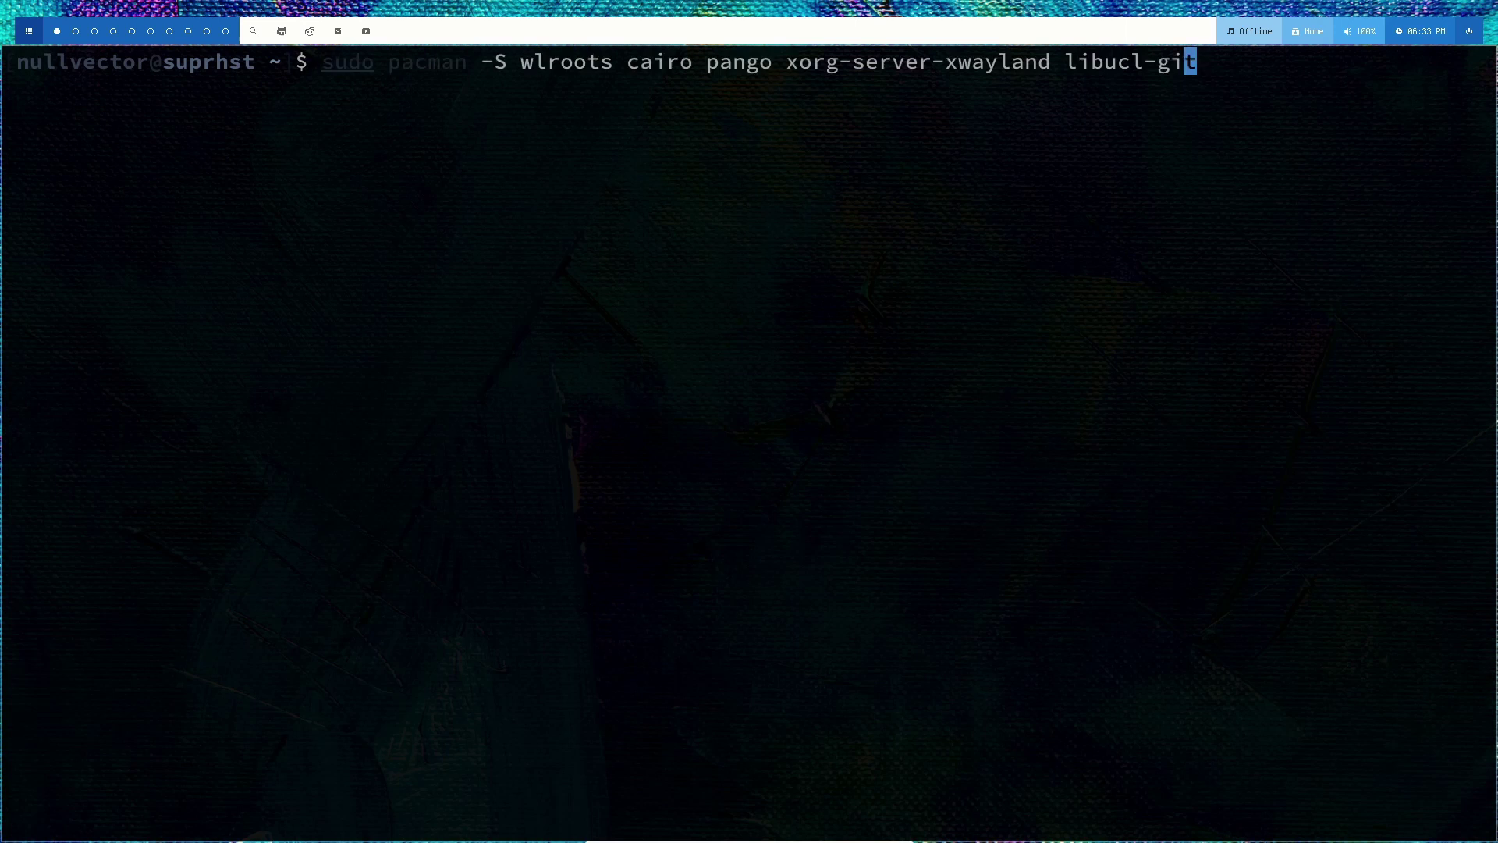
key("Left")
key("Left")
key("Left")
key("Left")
key("Left")
key("Left")
key("Left")
key("Left")
key("Left")
key("Left")
key("Left")
key("Left")
key("Left")
key("Left")
key("Left")
key("Left")
key("Left")
key("Left")
key("Left")
key("Left")
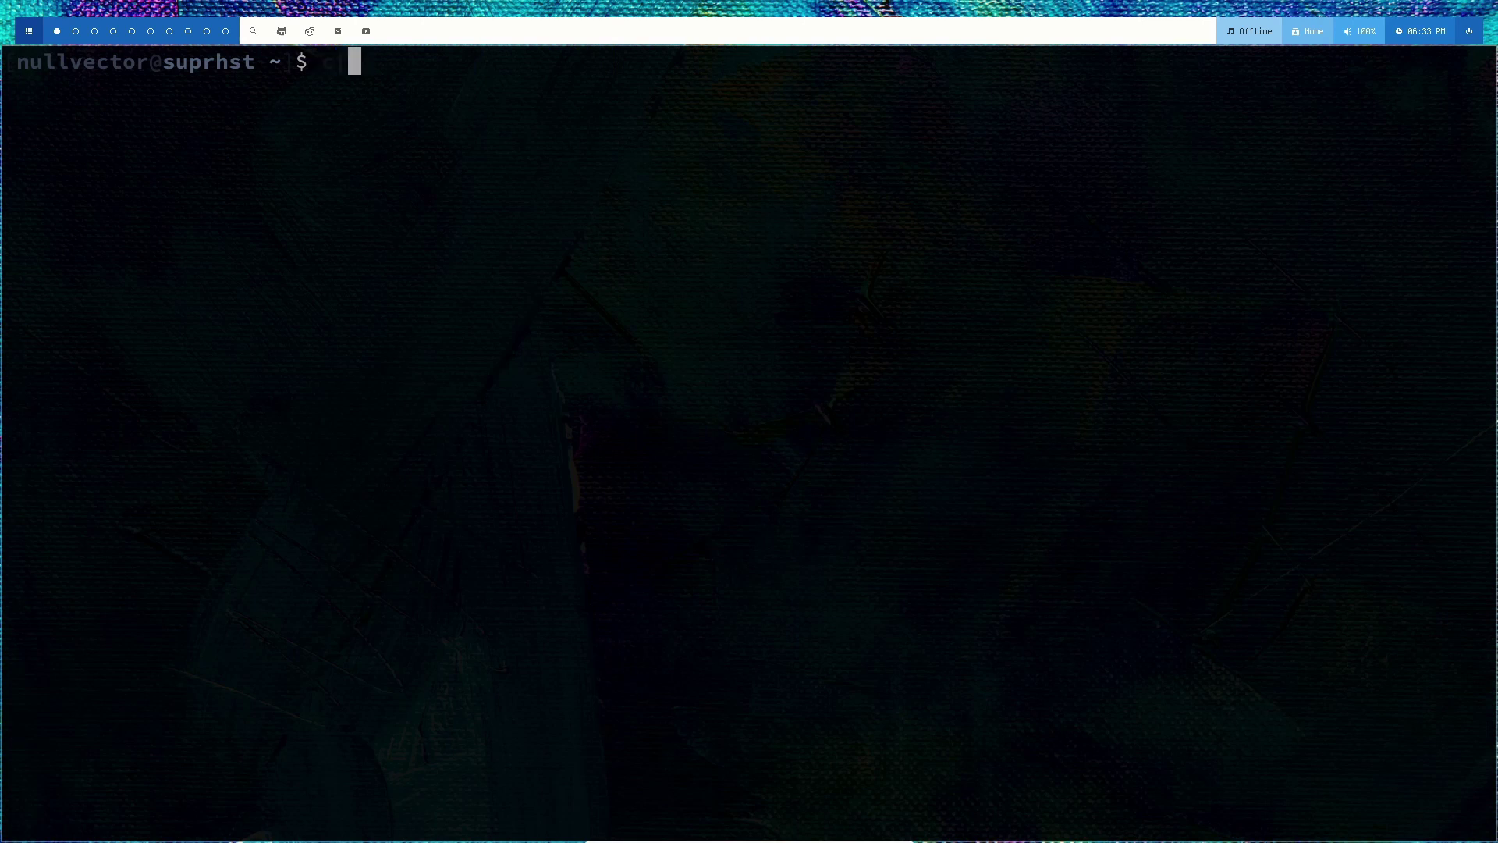
type("cp")
Complete the hikari.conf copy paths and highlight the ~ and hikari parts of the destination.
key("Right")
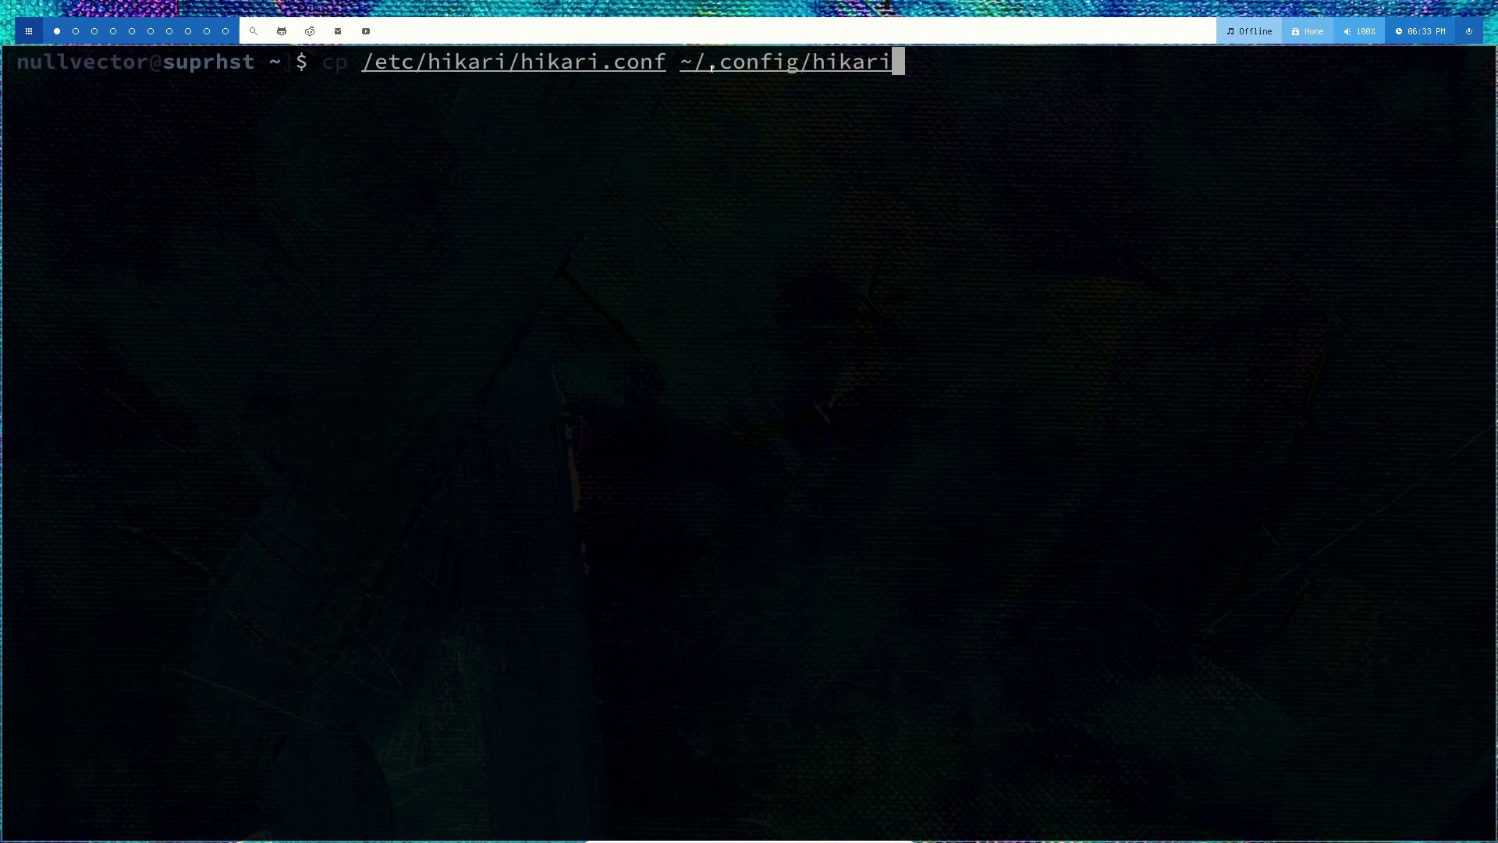
left_click_drag(673, 54, 692, 61)
left_click(686, 98)
left_click_drag(877, 56, 814, 60)
left_click(930, 59)
key("Left")
key("Left")
key("Left")
key("Left")
key("Left")
key("Left")
key("Left")
key("Left")
key("Left")
key("Left")
key("Left")
key("Left")
key("Left")
key("Left")
key("Left")
key("Left")
key("Left")
key("Left")
key("Left")
key("Left")
key("Left")
Open .config/hikari/hikari.conf in Vim read-only and return to the top of the file.
key("Up")
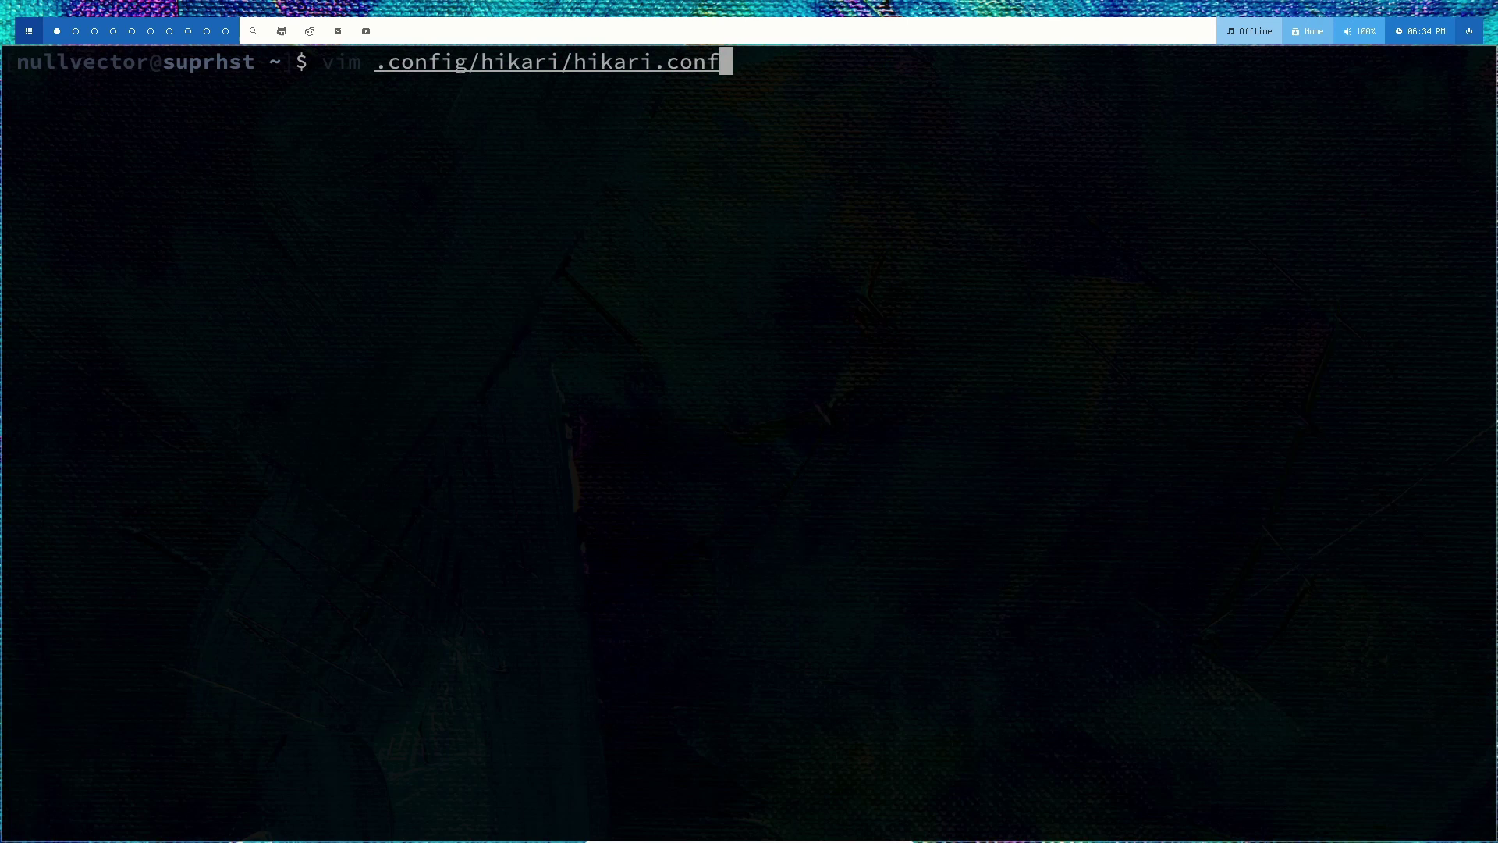
key("Return")
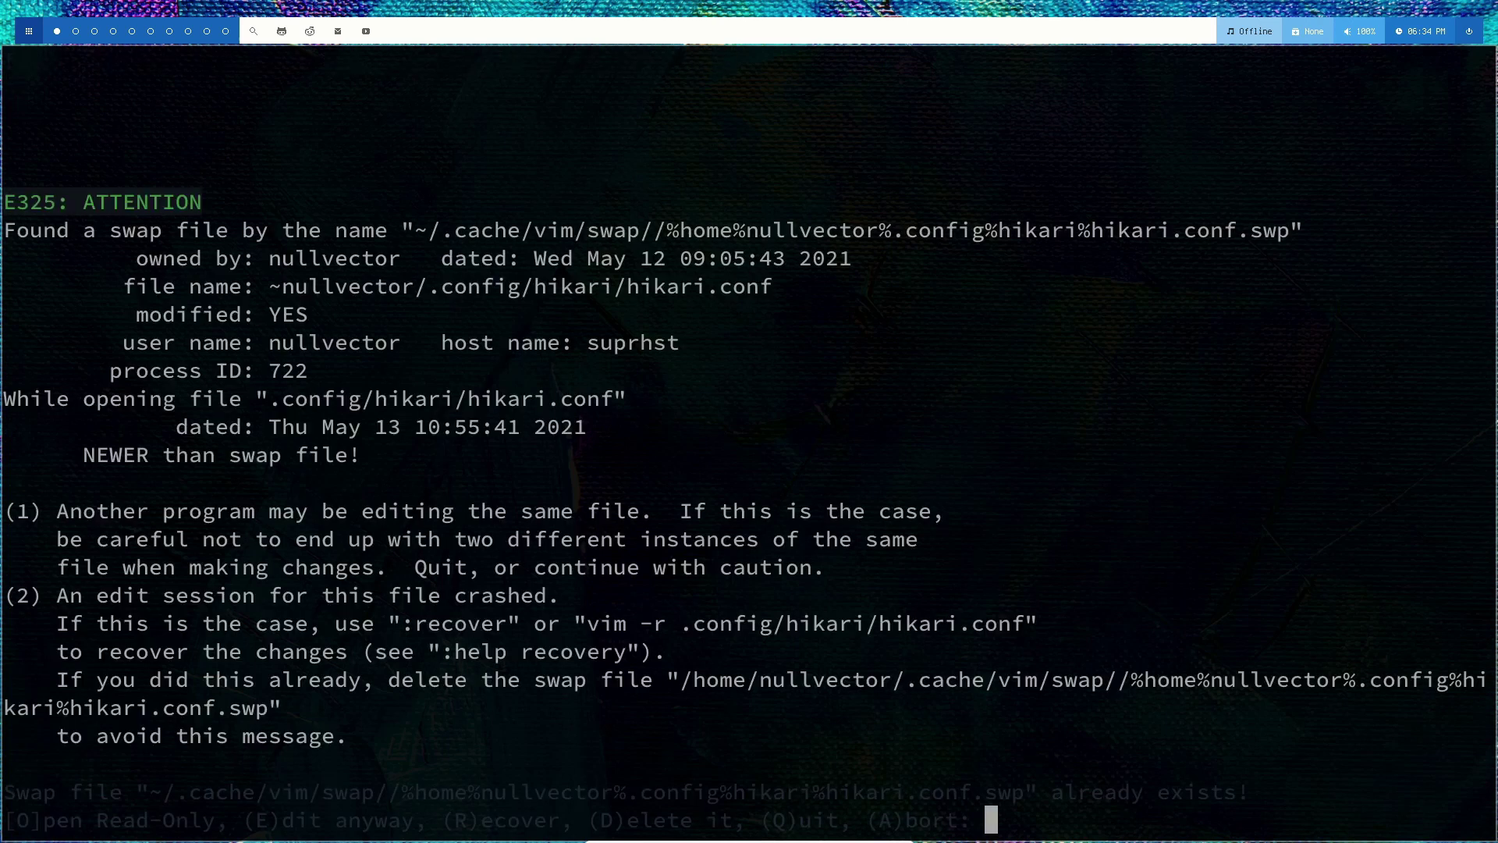
key("o")
key("k")
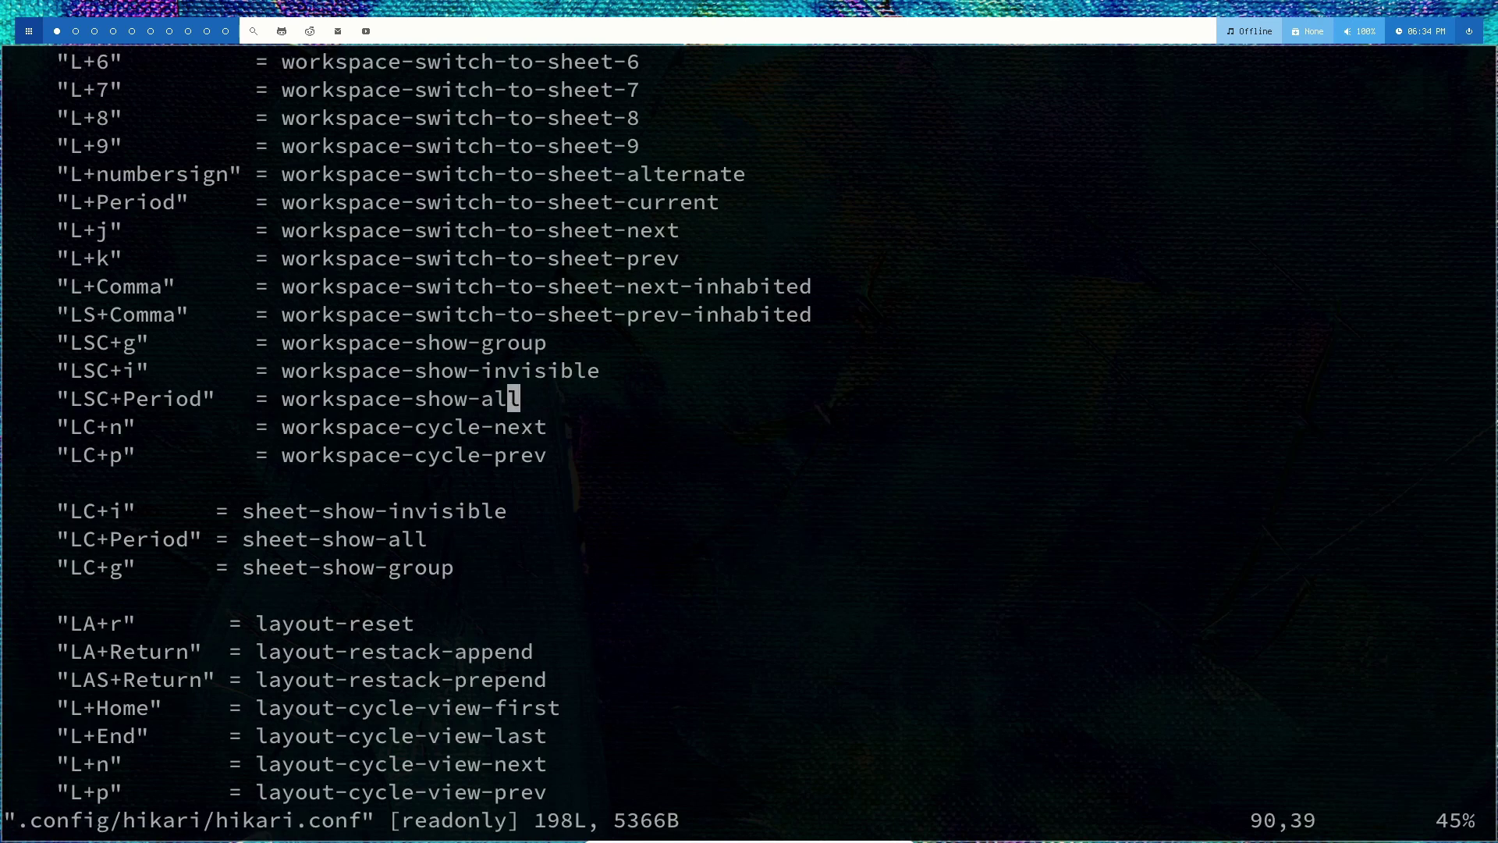
key("k")
key("k")
key("k")
key("k")
key("k")
key("k")
key("k")
key("k")
key("k")
key("k")
key("k")
key("k")
key("k")
key("k")
key("k")
key("k")
key("k")
key("k")
key("k")
key("k")
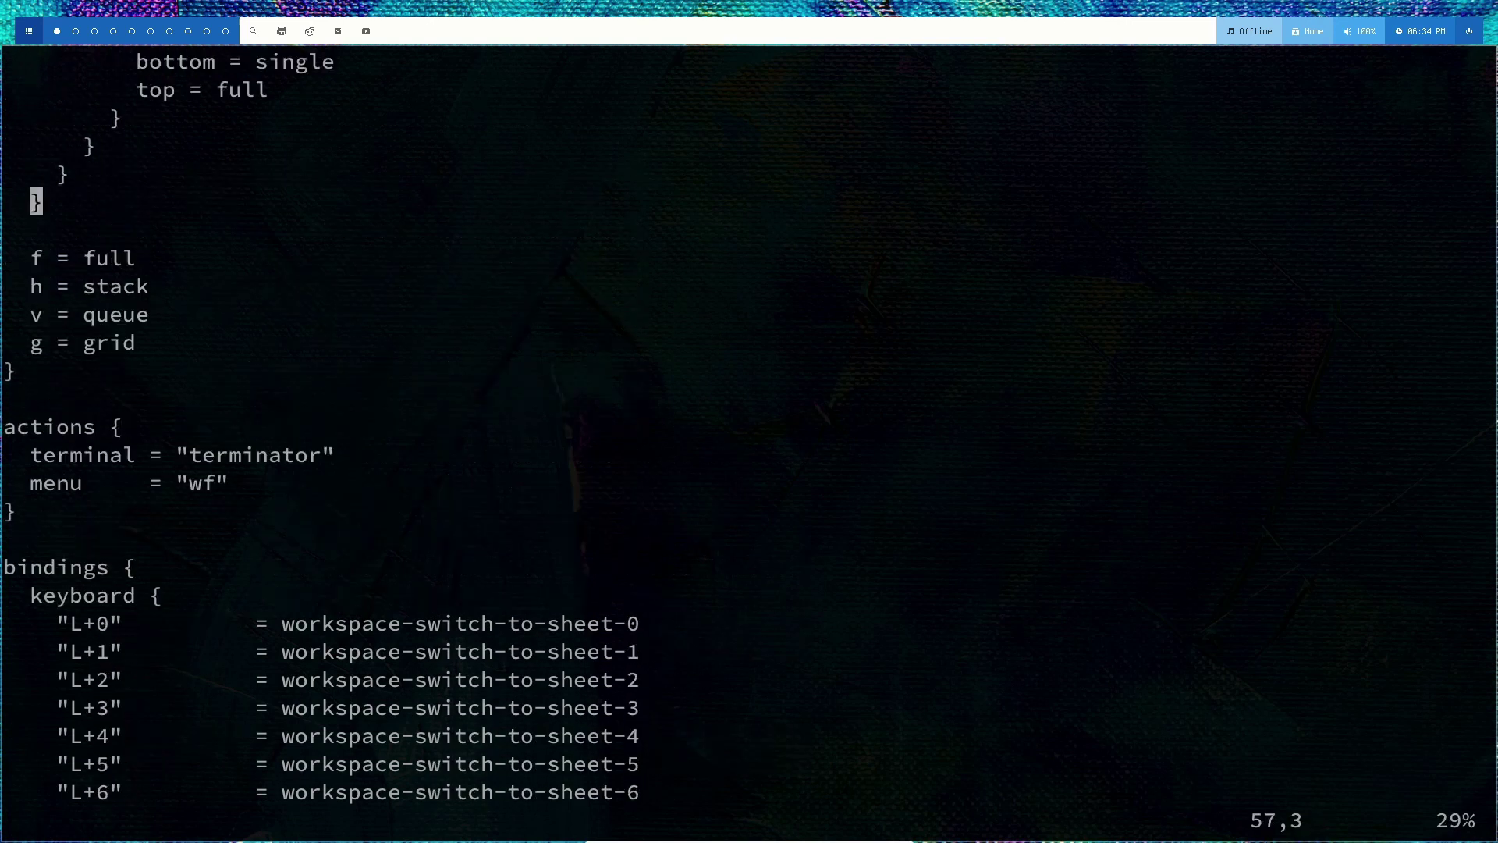
key("k")
key("k")
key("k")
key("k")
key("k")
key("k")
key("k")
key("k")
key("k")
key("k")
key("k")
key("k")
key("k")
key("k")
key("k")
key("k")
key("k")
key("k")
key("k")
key("k")
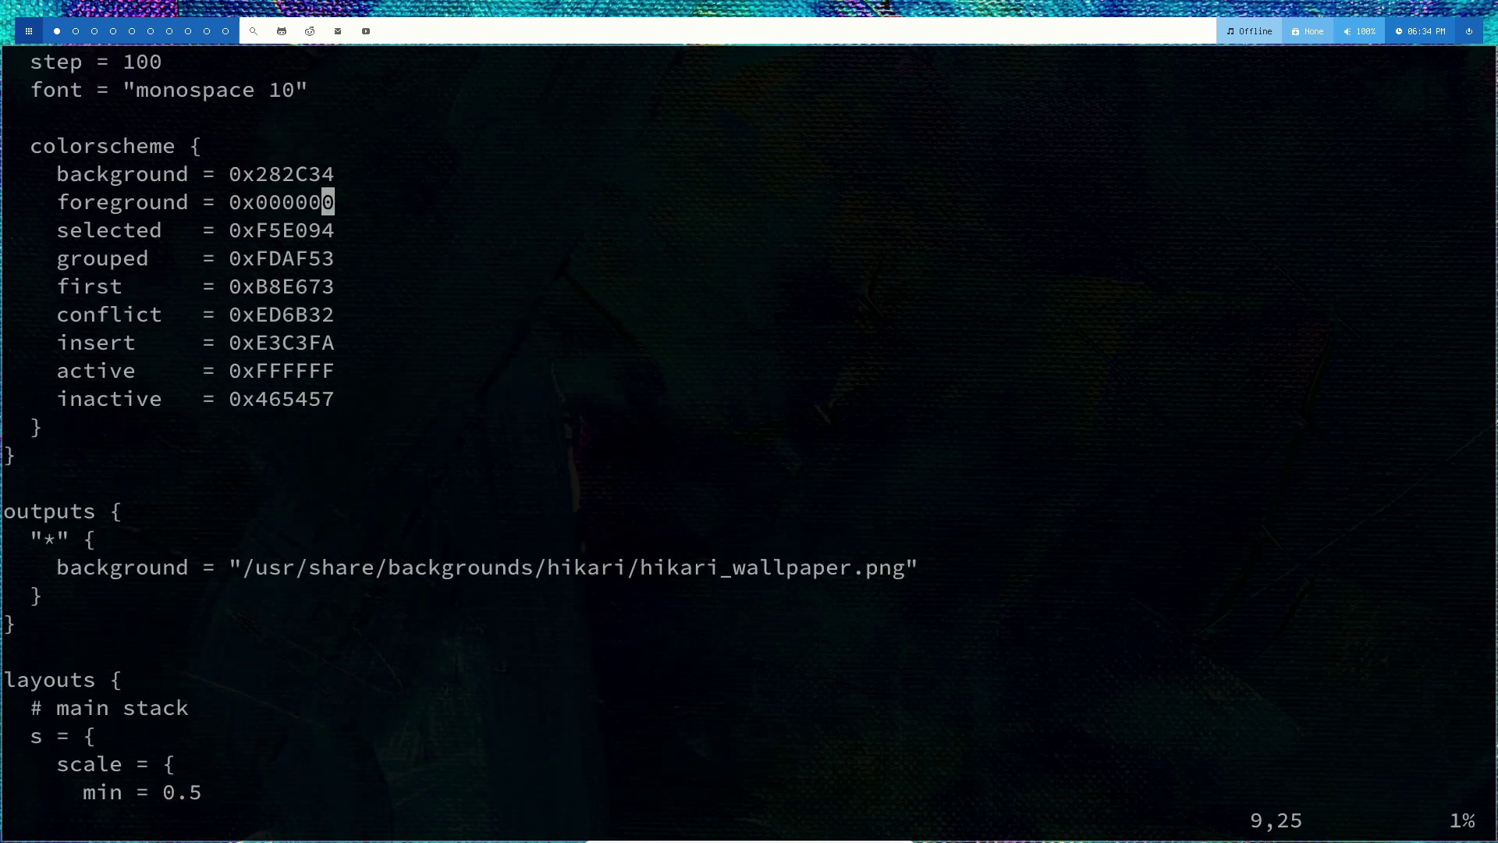
Step through the ui border and colorscheme settings to the outputs wallpaper background path.
key("j")
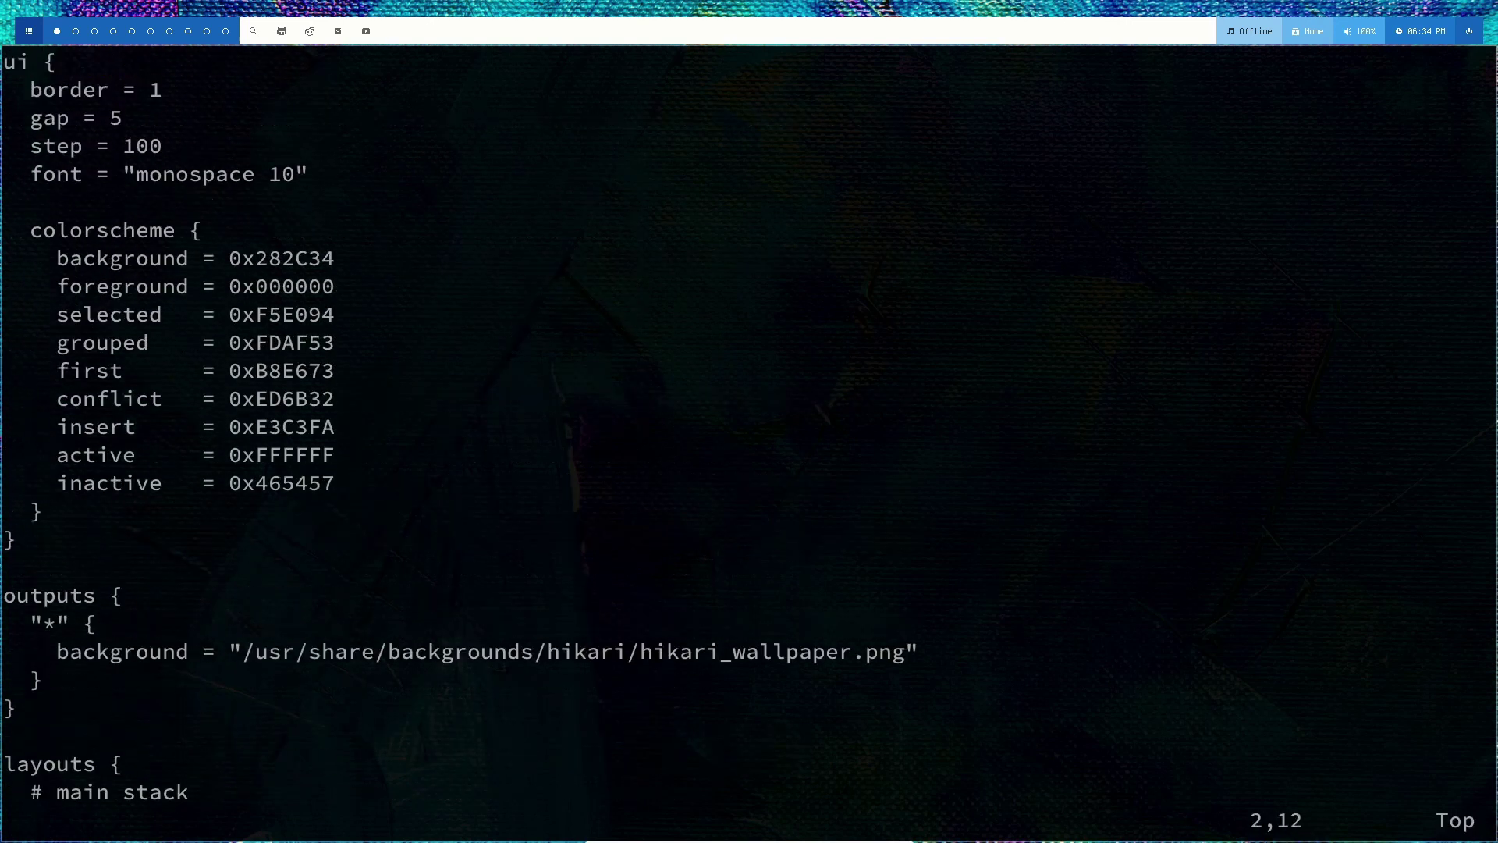
key("j")
key("k")
key("j")
key("j")
key("j")
key("j")
key("j")
key("j")
key("j")
key("j")
key("j")
key("j")
key("j")
key("j")
key("j")
key("j")
key("j")
key("j")
key("j")
key("j")
key("j")
key("j")
key("j")
key("j")
key("j")
key("j")
key("k")
key("k")
key("k")
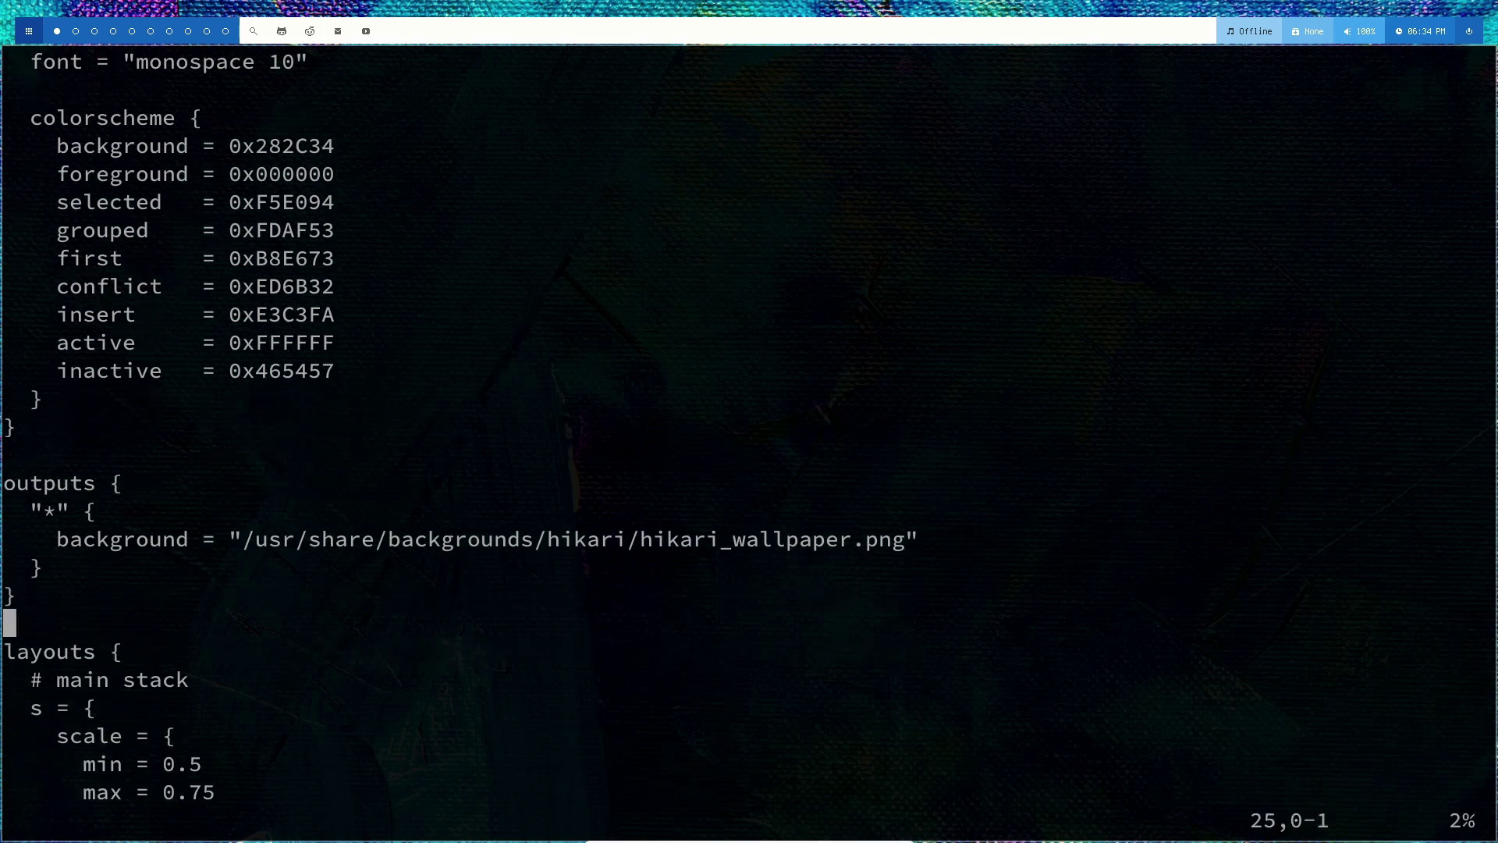
key("j")
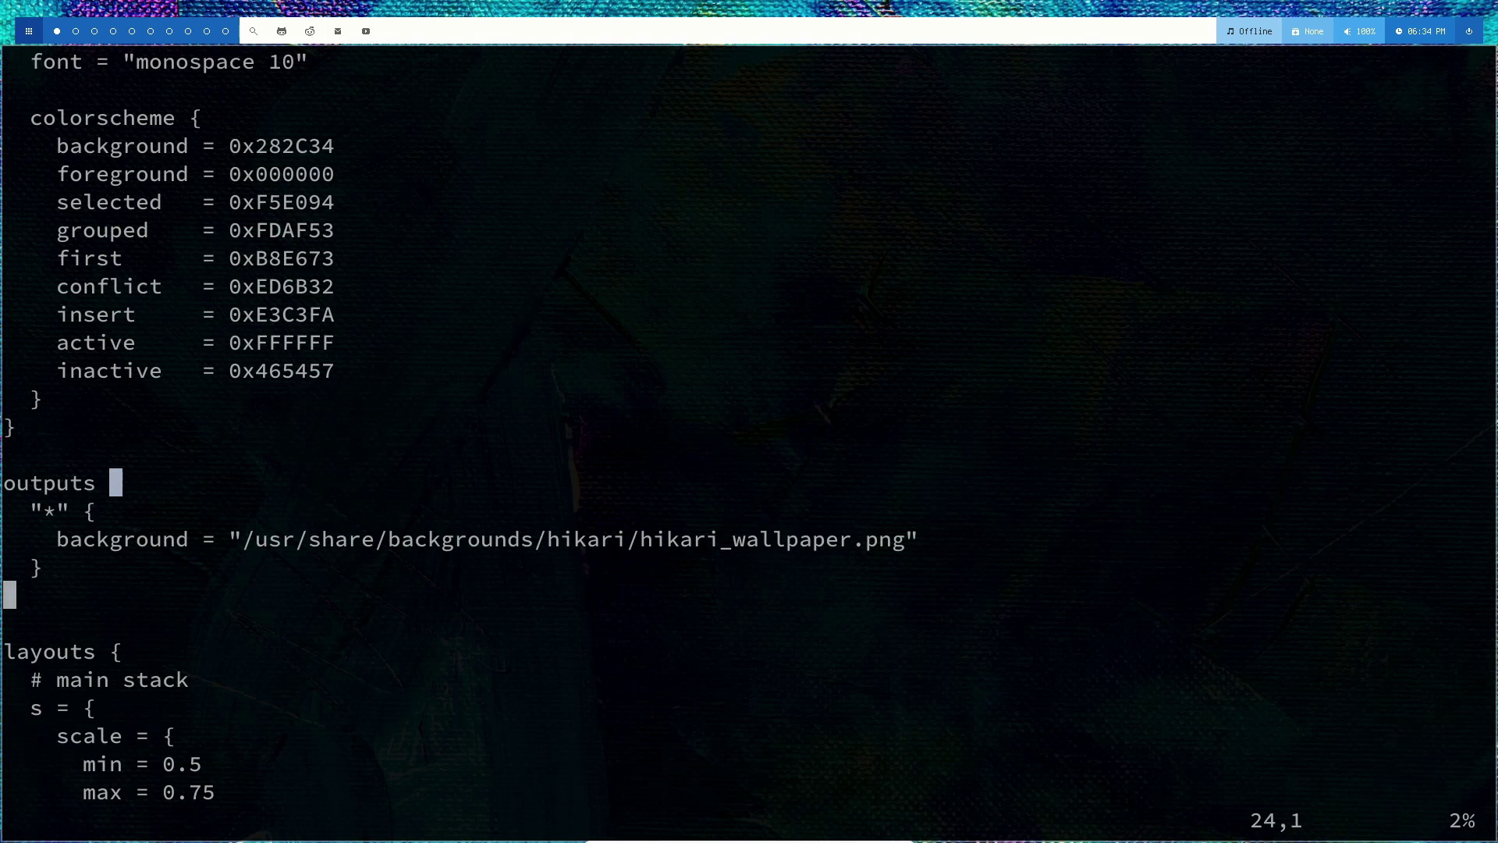
key("j")
key("j")
key("k")
key("k")
key("k")
key("k")
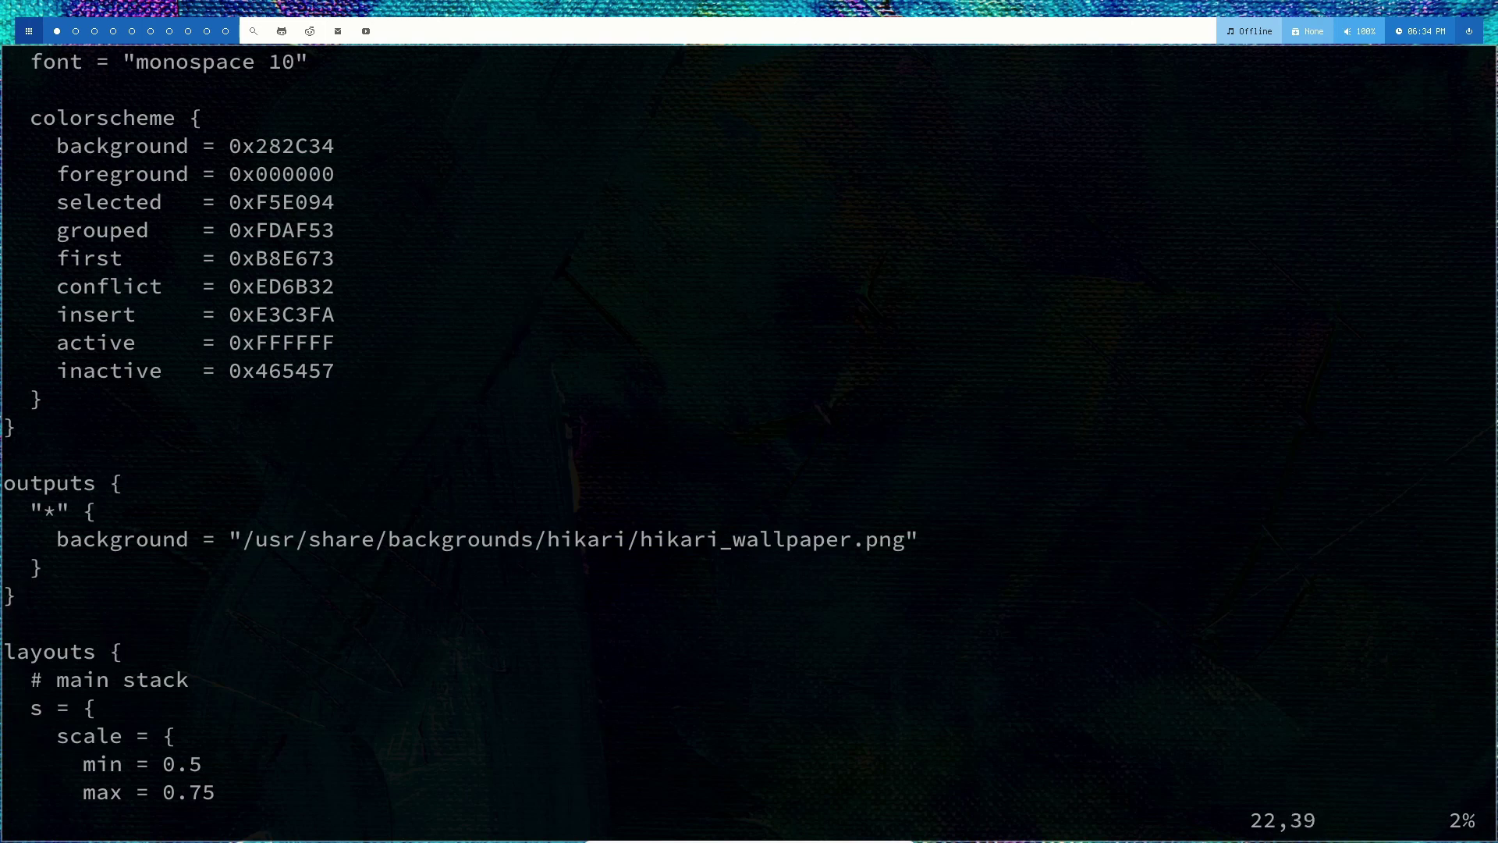
key("l")
key("l")
key("w")
key("w")
key("w")
key("w")
key("w")
key("w")
key("j")
key("j")
key("j")
key("j")
key("j")
key("j")
key("j")
key("j")
key("j")
key("j")
key("j")
key("j")
key("j")
key("j")
key("j")
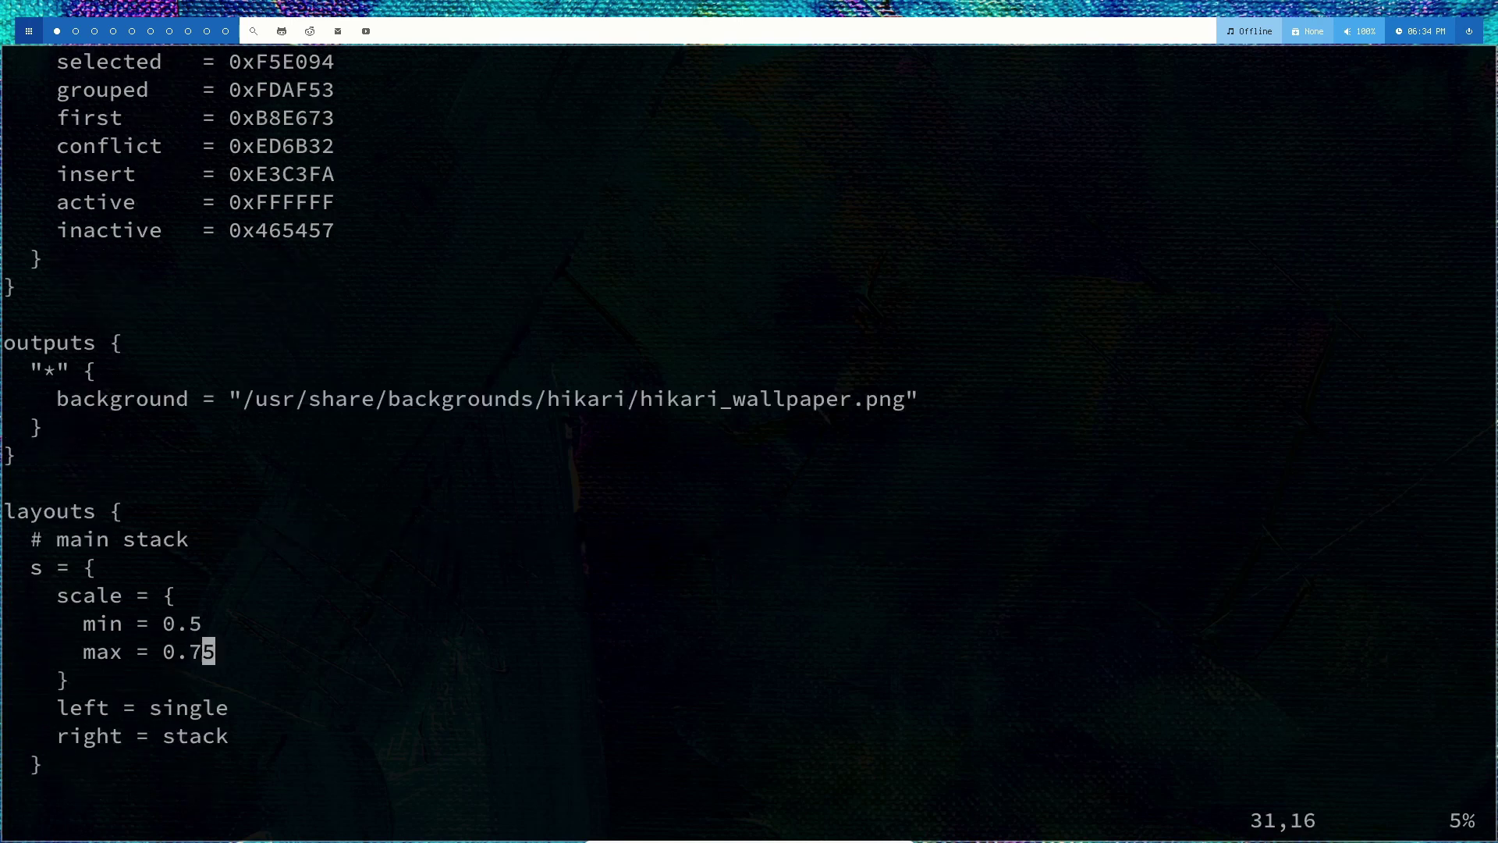
key("j")
key("j")
key("j")
key("j")
key("j")
key("j")
key("j")
key("j")
key("j")
key("j")
key("j")
key("j")
key("j")
key("j")
key("j")
key("j")
key("j")
key("j")
key("j")
key("j")
key("j")
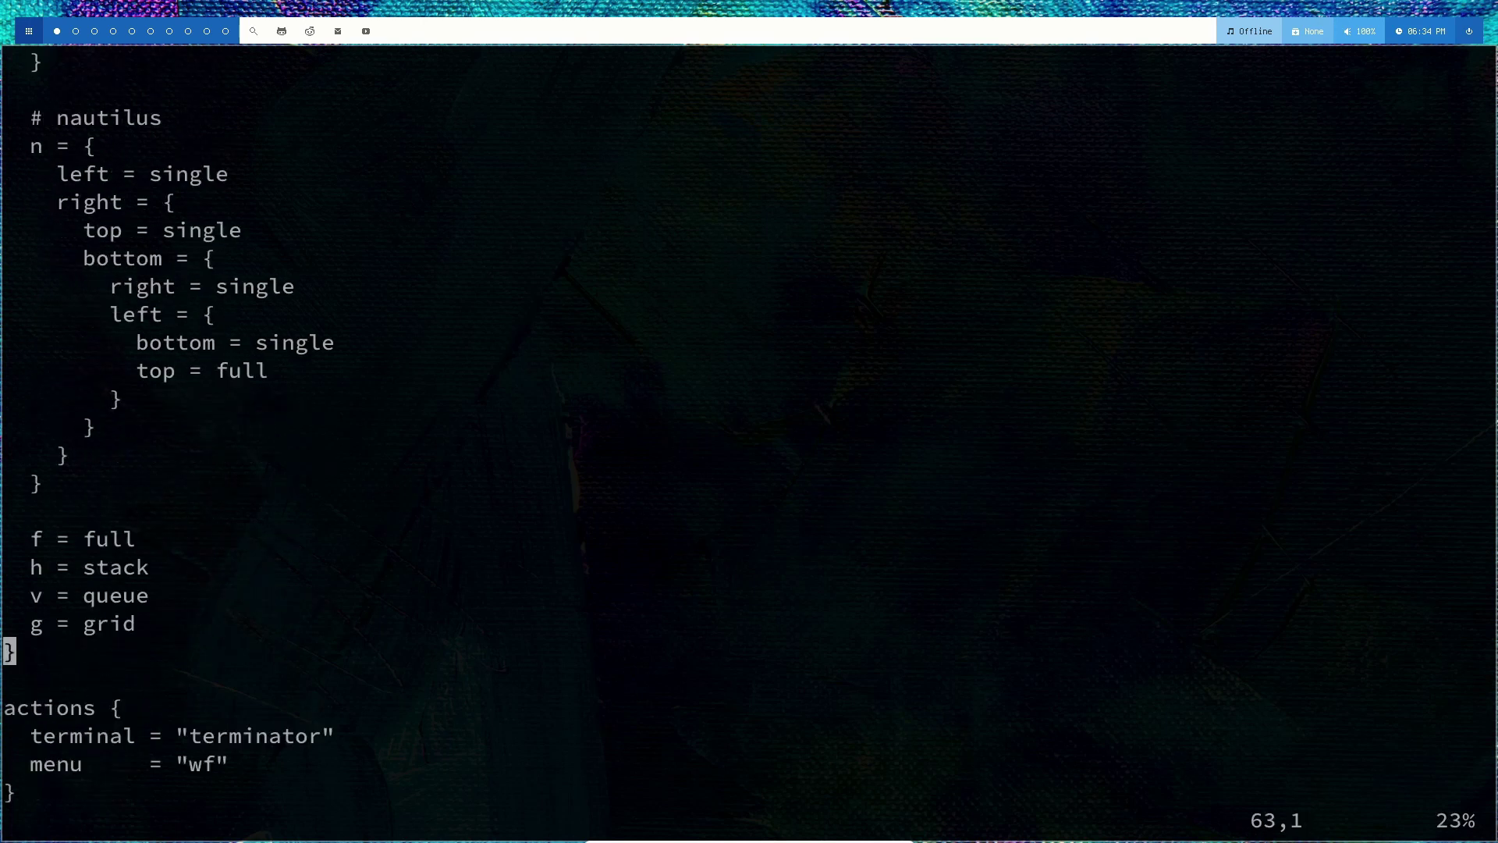
key("BackSpace")
key("k")
key("k")
key("k")
key("k")
key("k")
key("k")
key("k")
key("k")
key("percent")
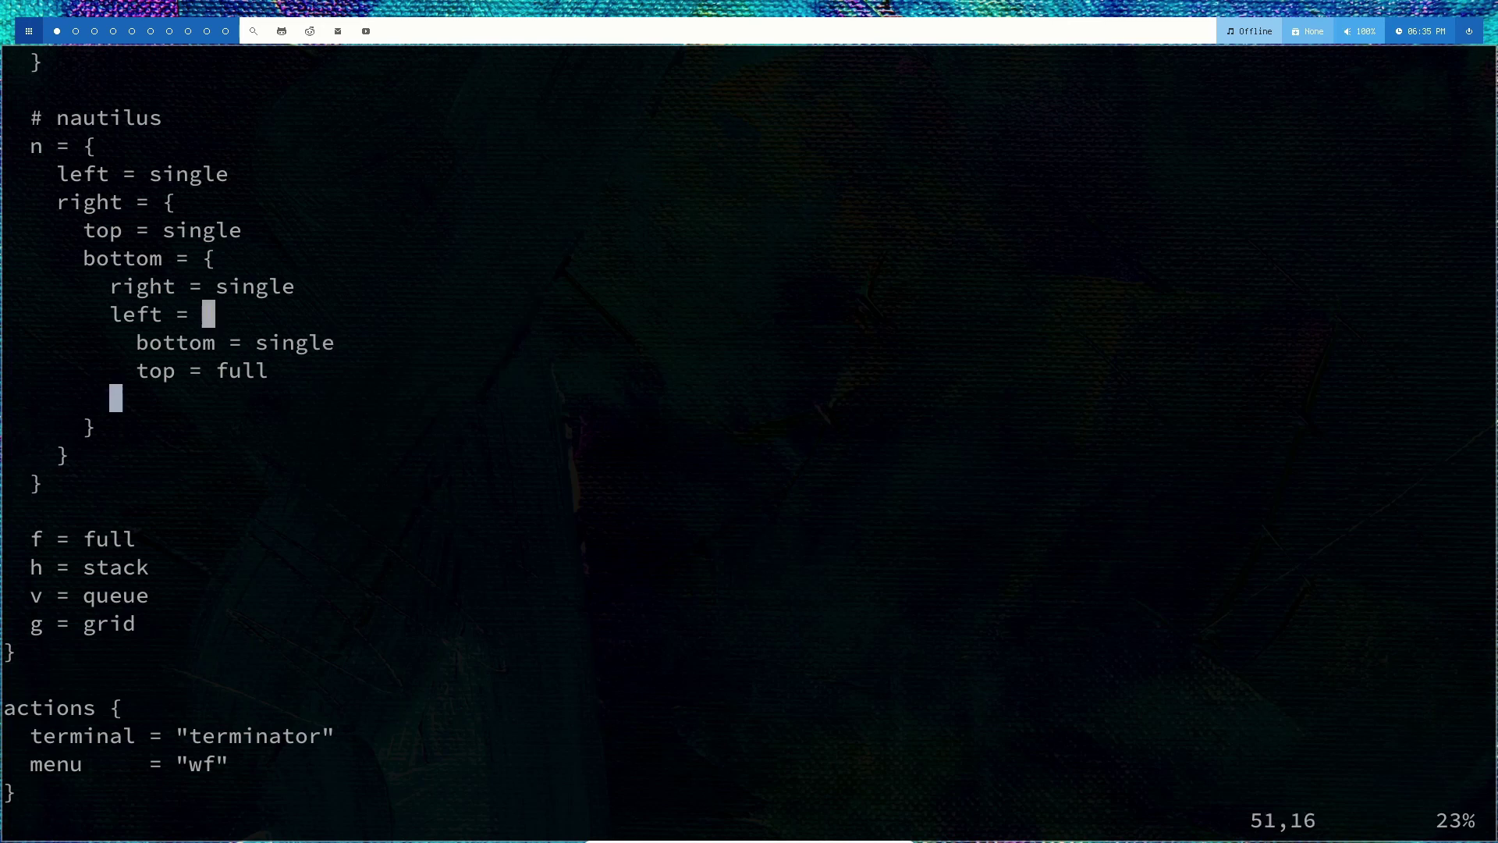
key("j")
key("dollar")
key("j")
key("j")
key("j")
key("j")
key("j")
key("j")
key("j")
key("j")
key("j")
key("j")
key("j")
key("j")
key("j")
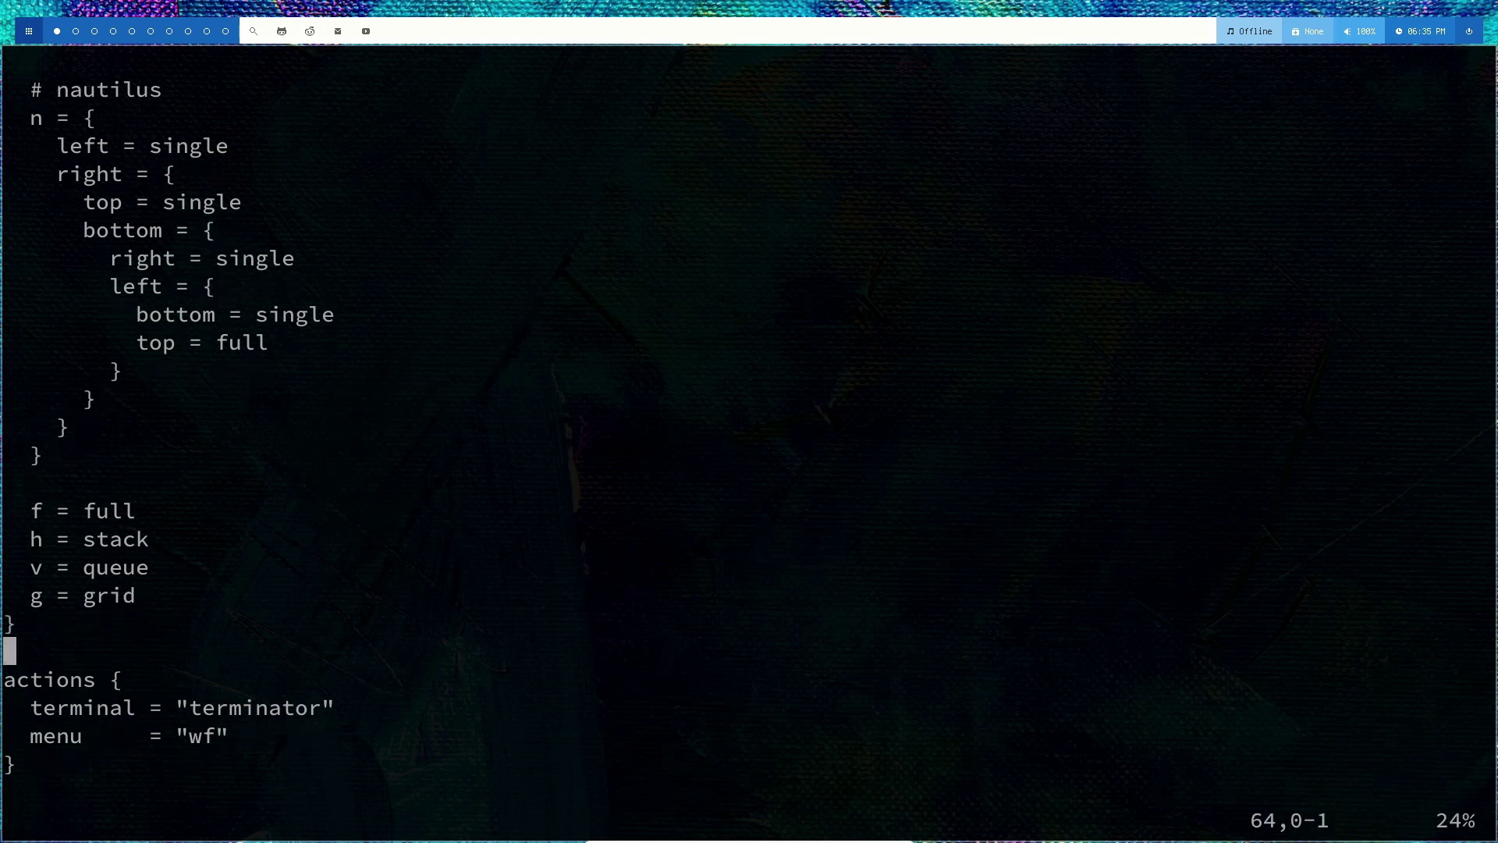
key("j")
key("dollar")
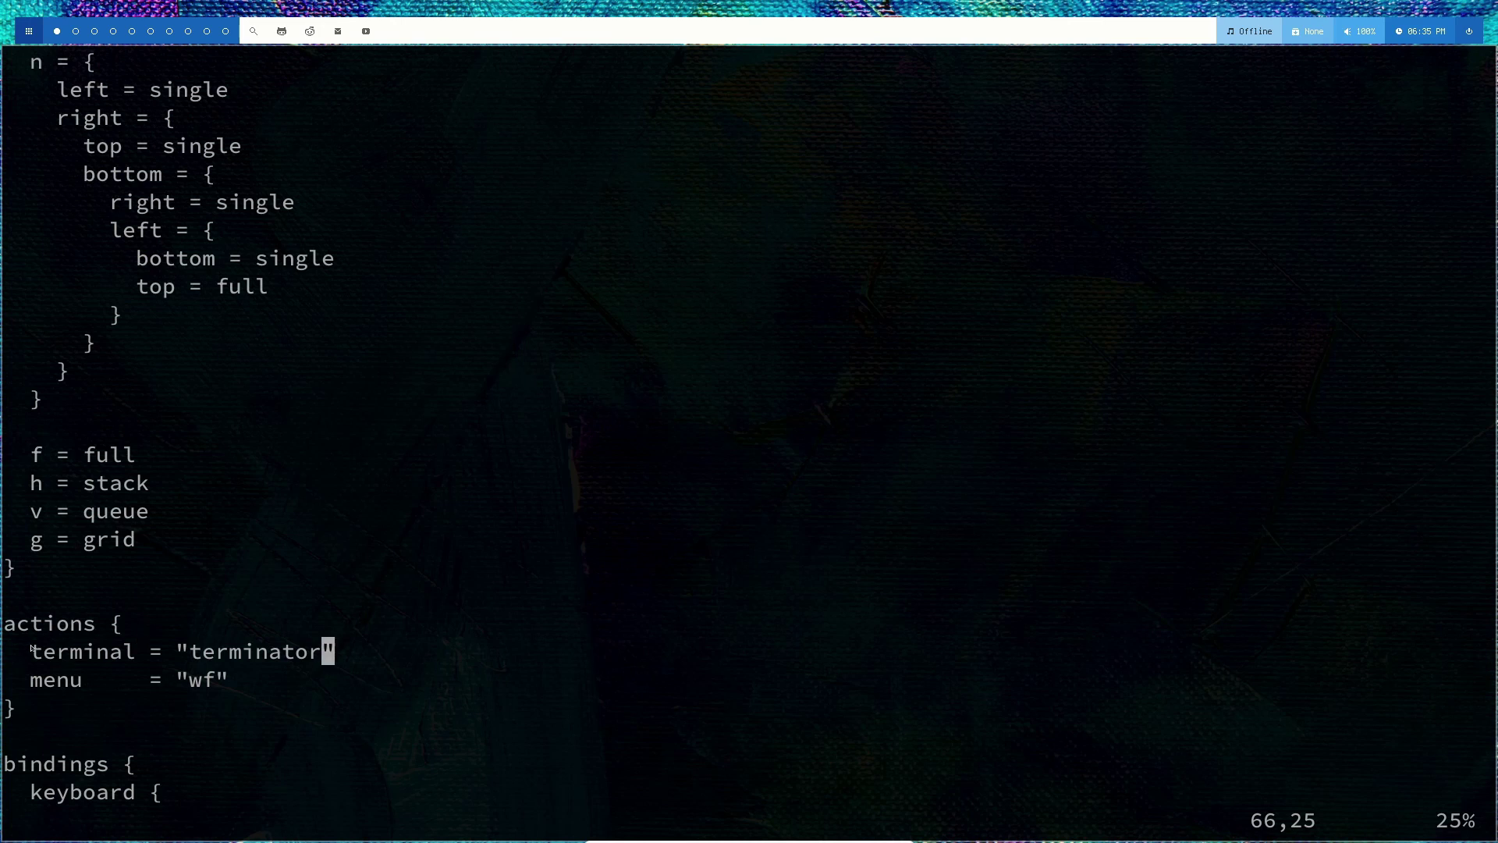
left_click_drag(31, 648, 331, 653)
left_click(323, 652)
left_click(196, 655)
Highlight the terminator program name, then the actions block heading to check its matching braces.
left_click_drag(194, 653, 300, 654)
left_click(439, 691)
scroll(439, 691, "down", 1)
scroll(440, 688, "down", 3)
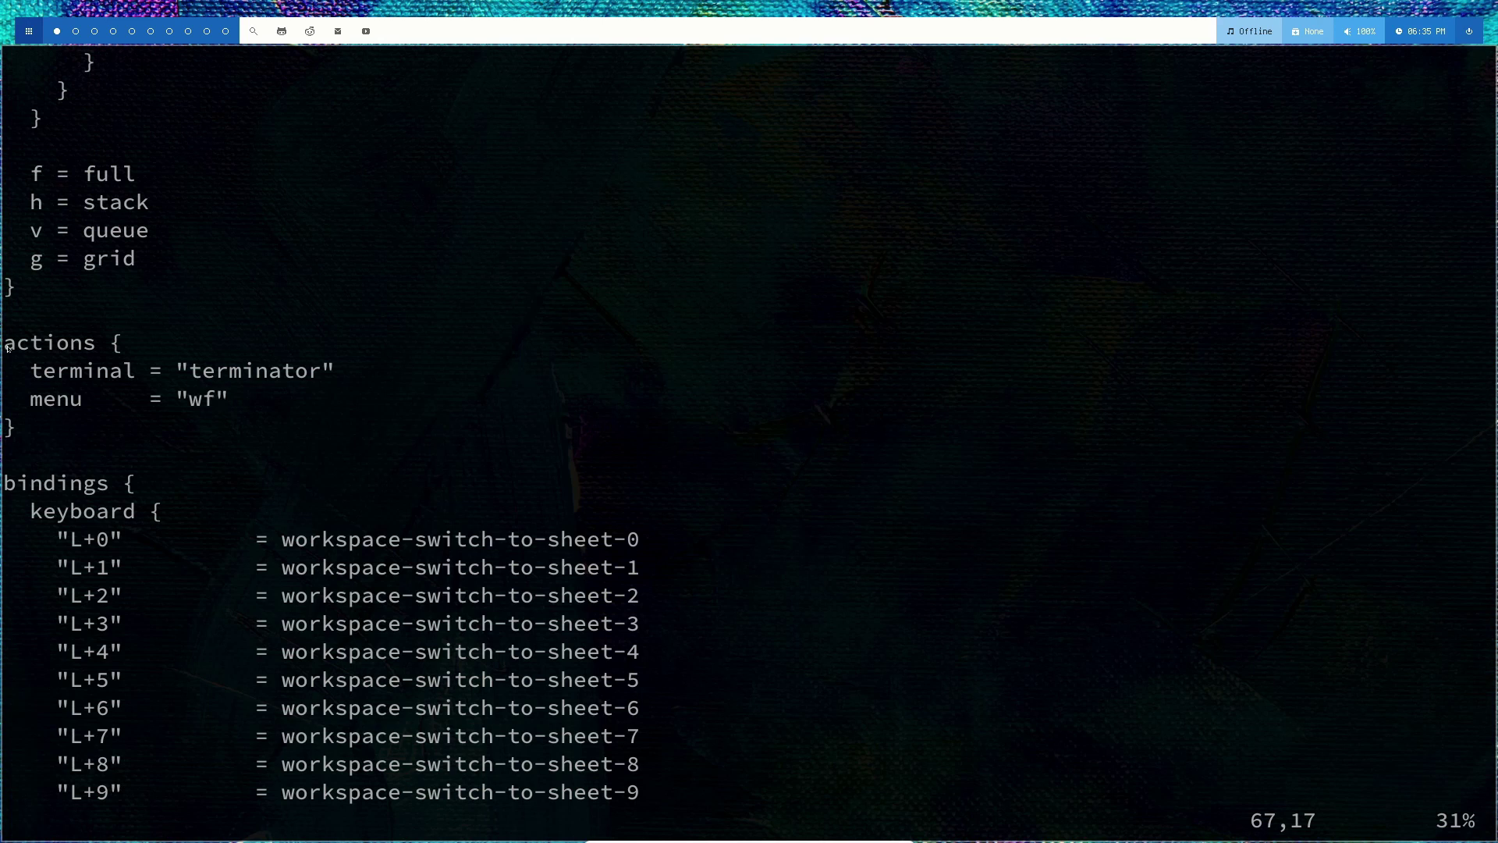
left_click_drag(8, 342, 128, 345)
key("Escape")
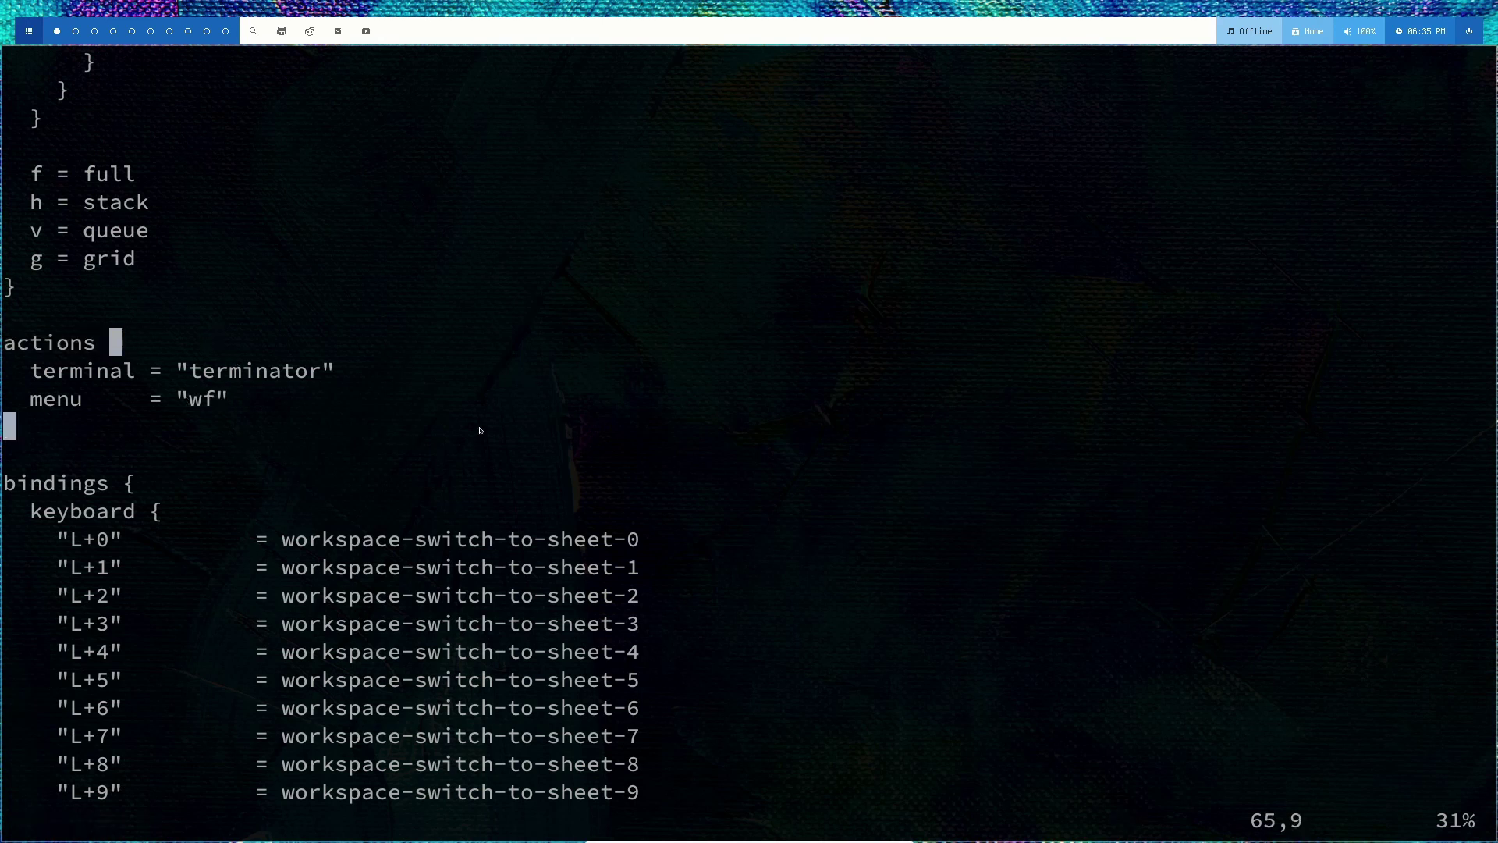
Scroll to the bindings and highlight the L+Return action-terminal and LCA+z action-menu lines.
scroll(480, 430, "down", 6)
scroll(460, 484, "down", 10)
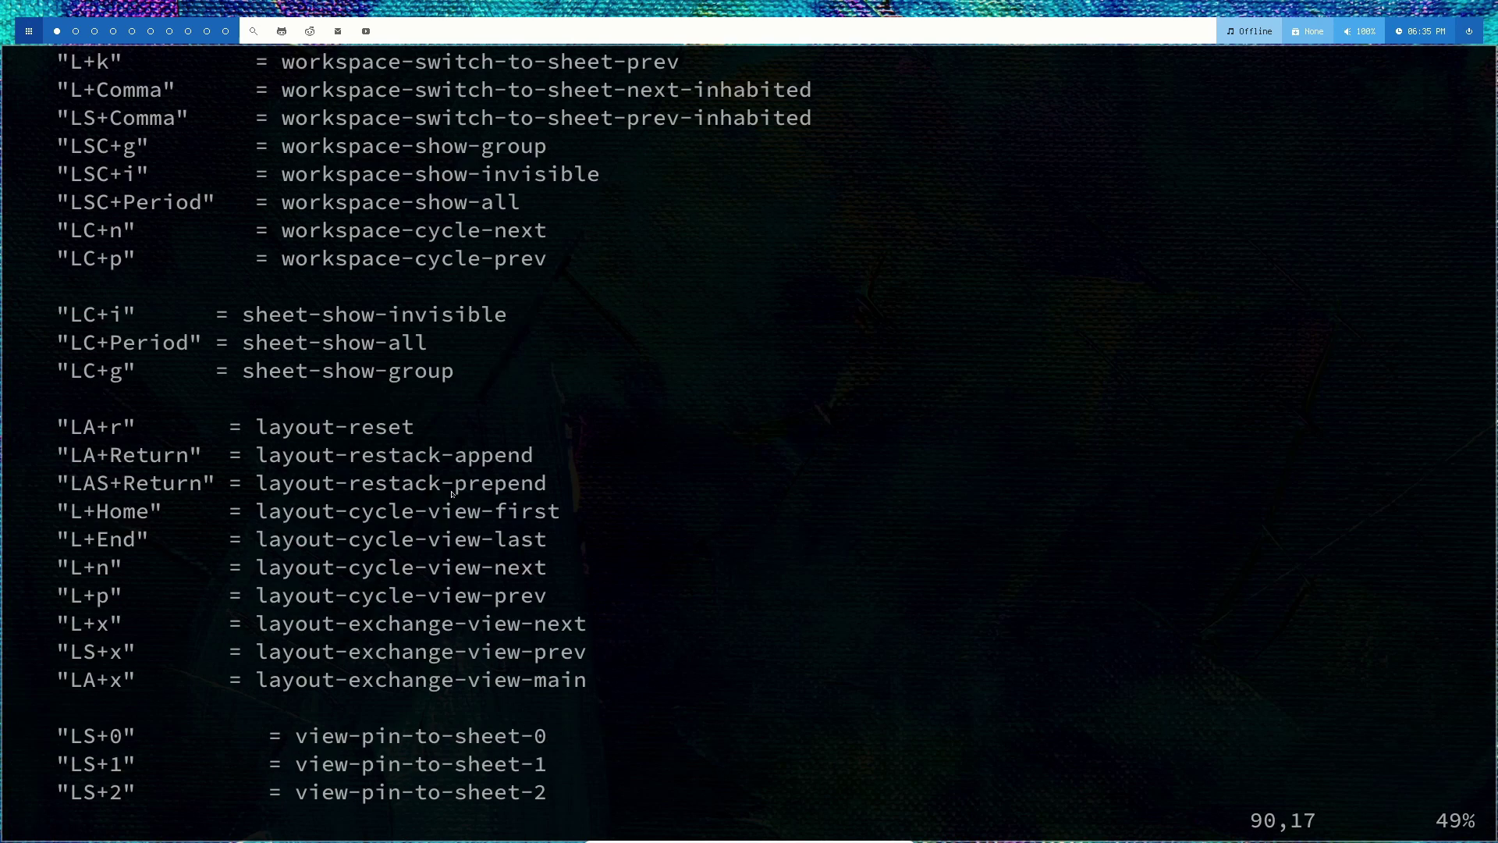
scroll(454, 535, "down", 14)
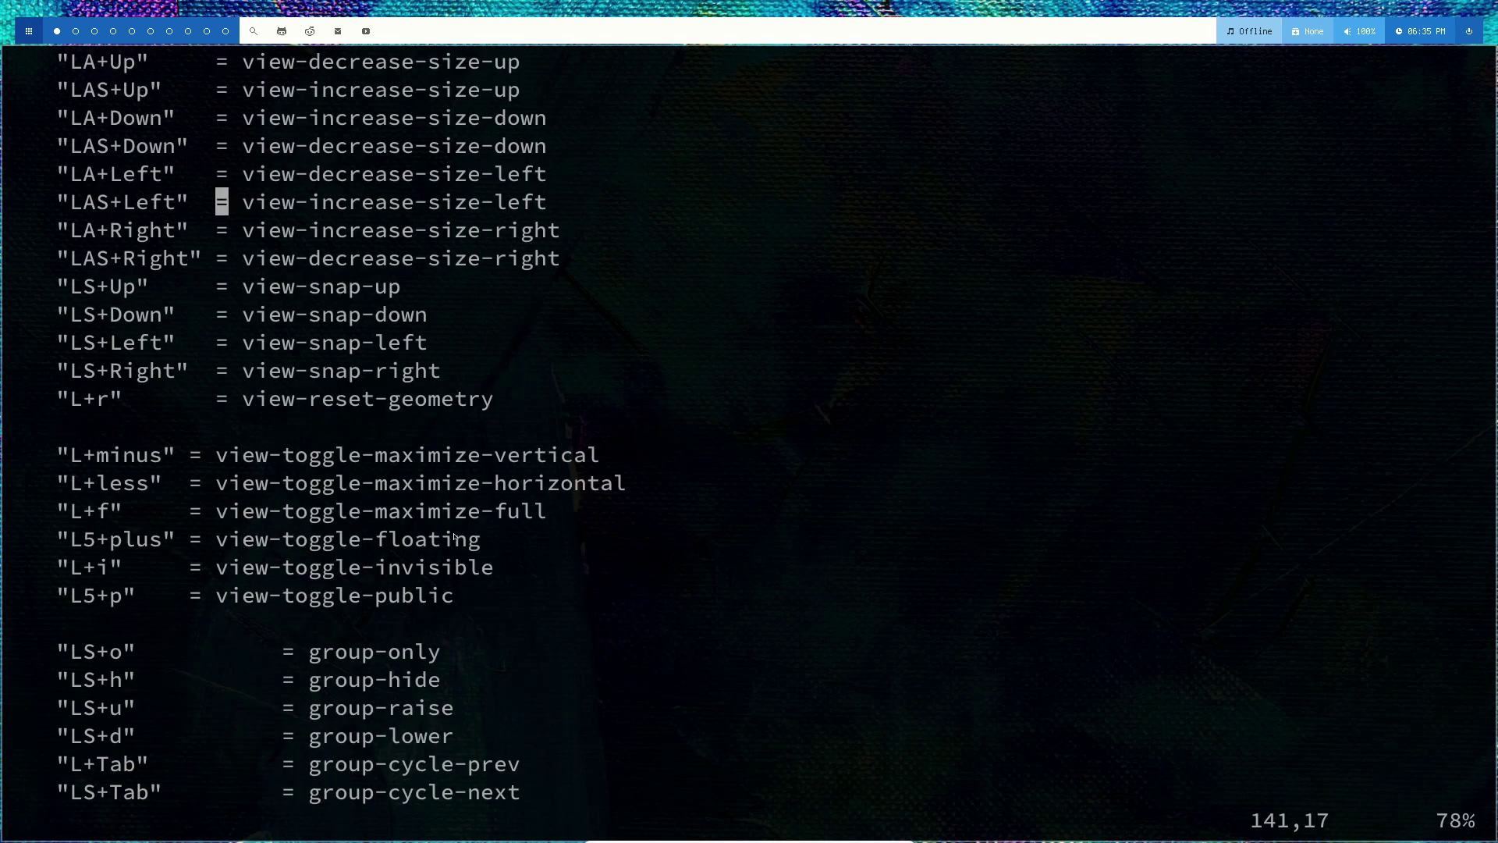
scroll(457, 562, "down", 7)
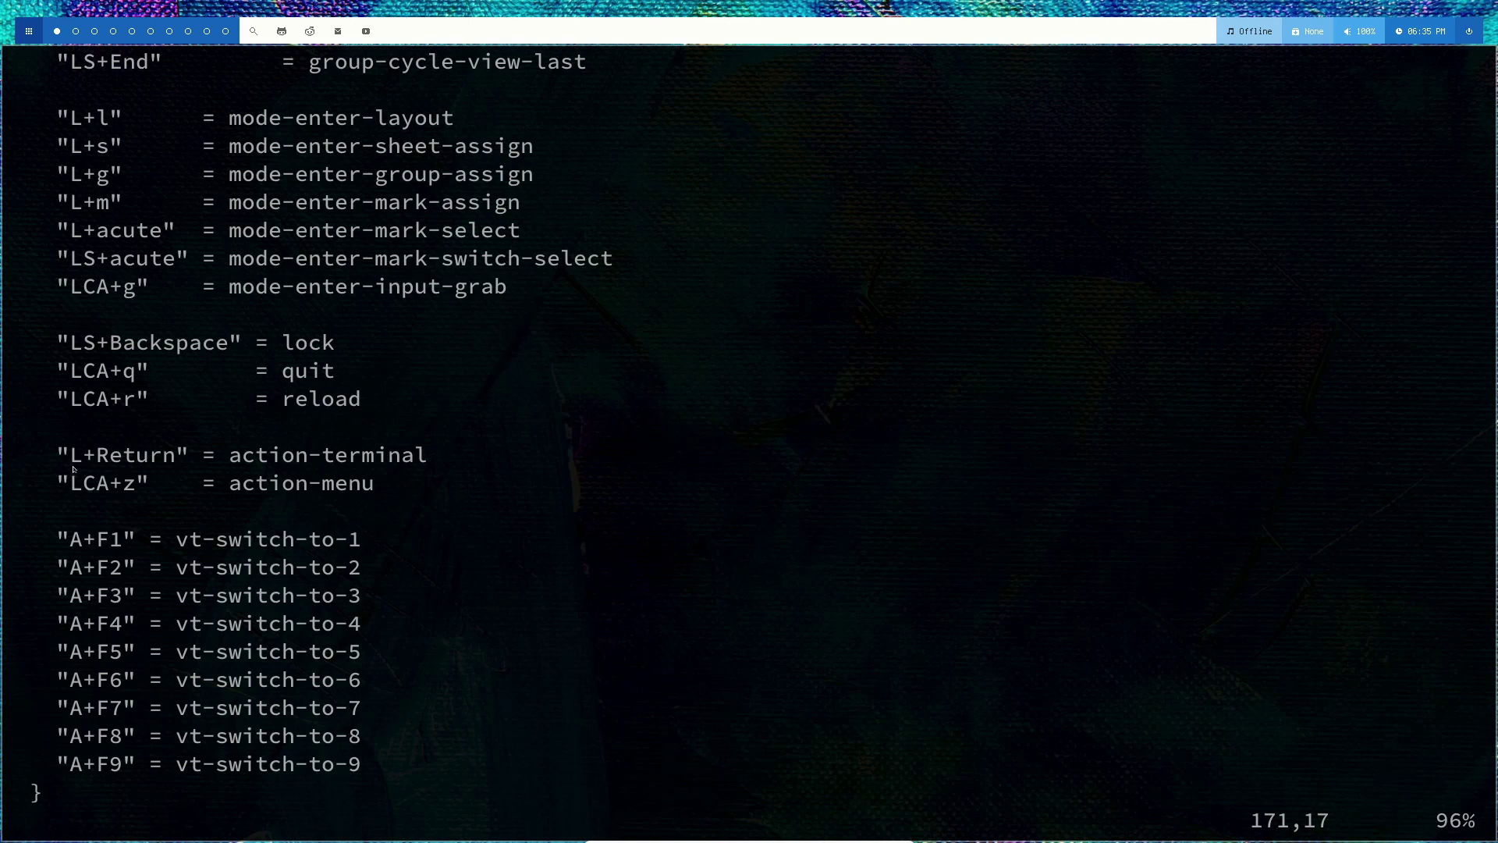
left_click_drag(76, 478, 140, 466)
left_click(116, 460)
left_click_drag(30, 477, 386, 484)
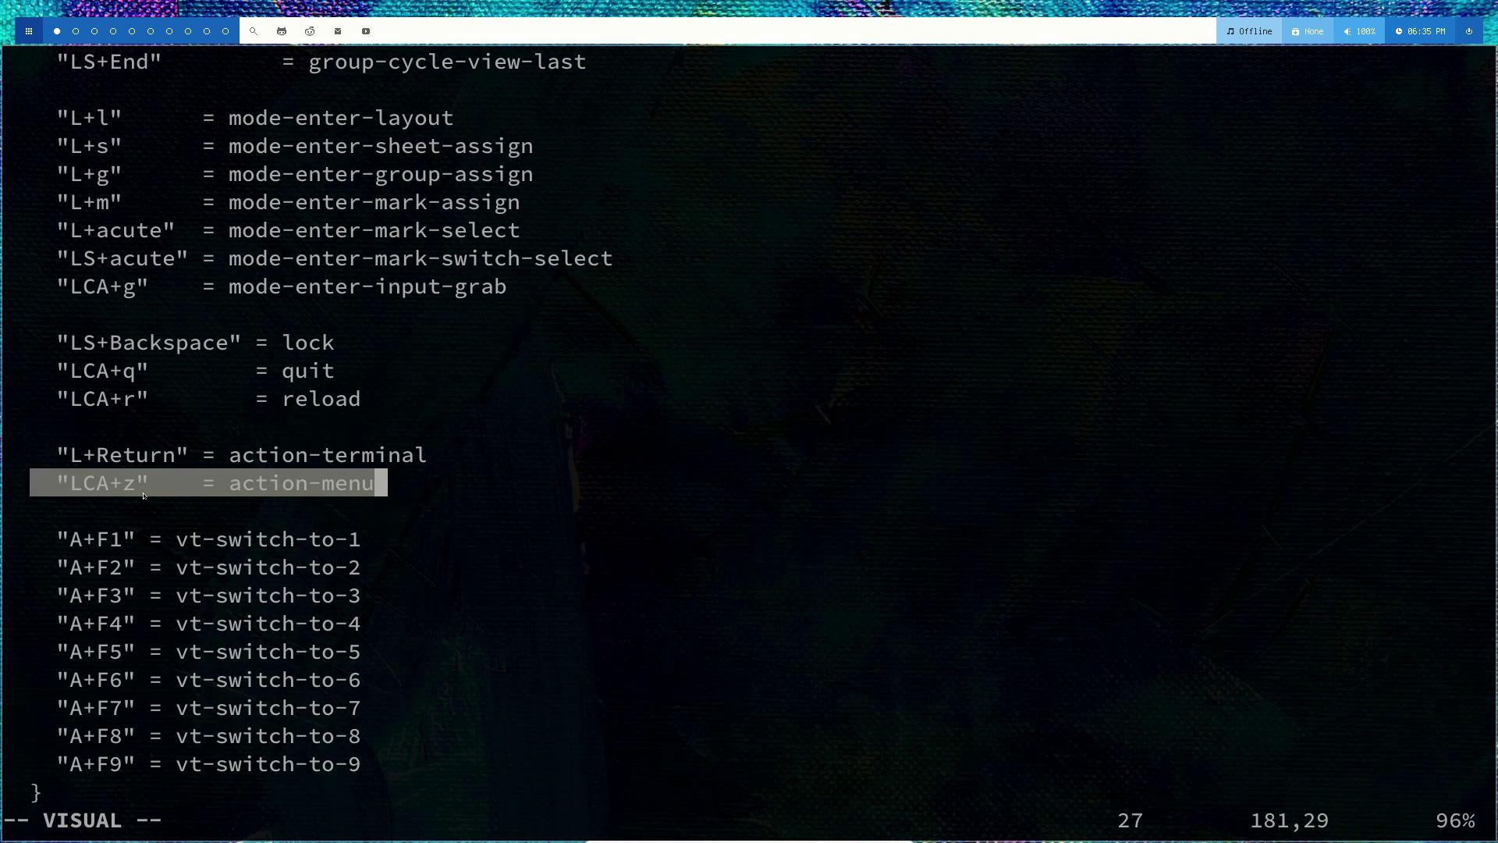
left_click(83, 447)
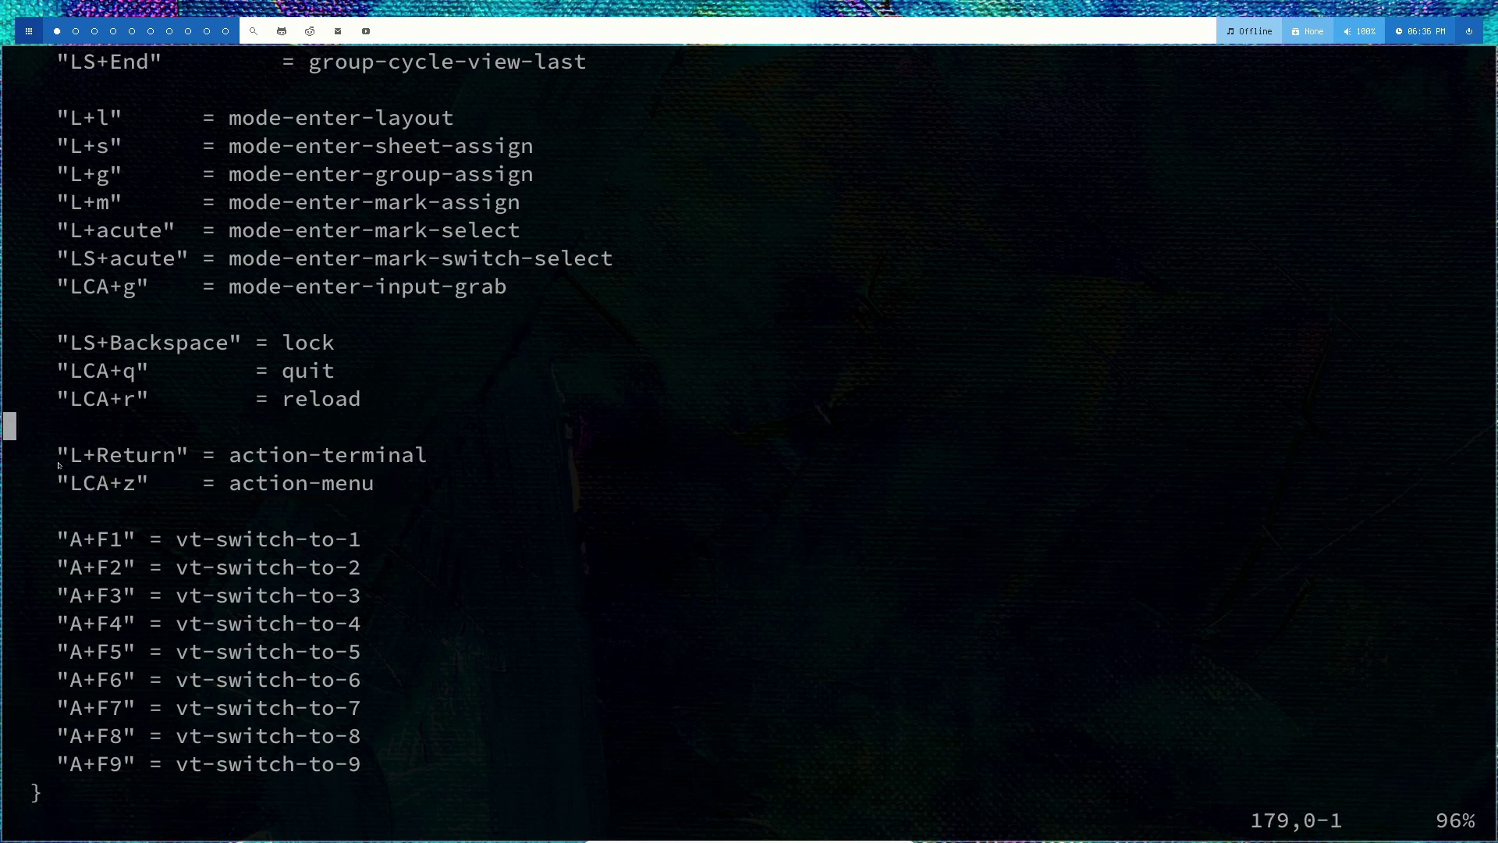
left_click_drag(58, 455, 163, 453)
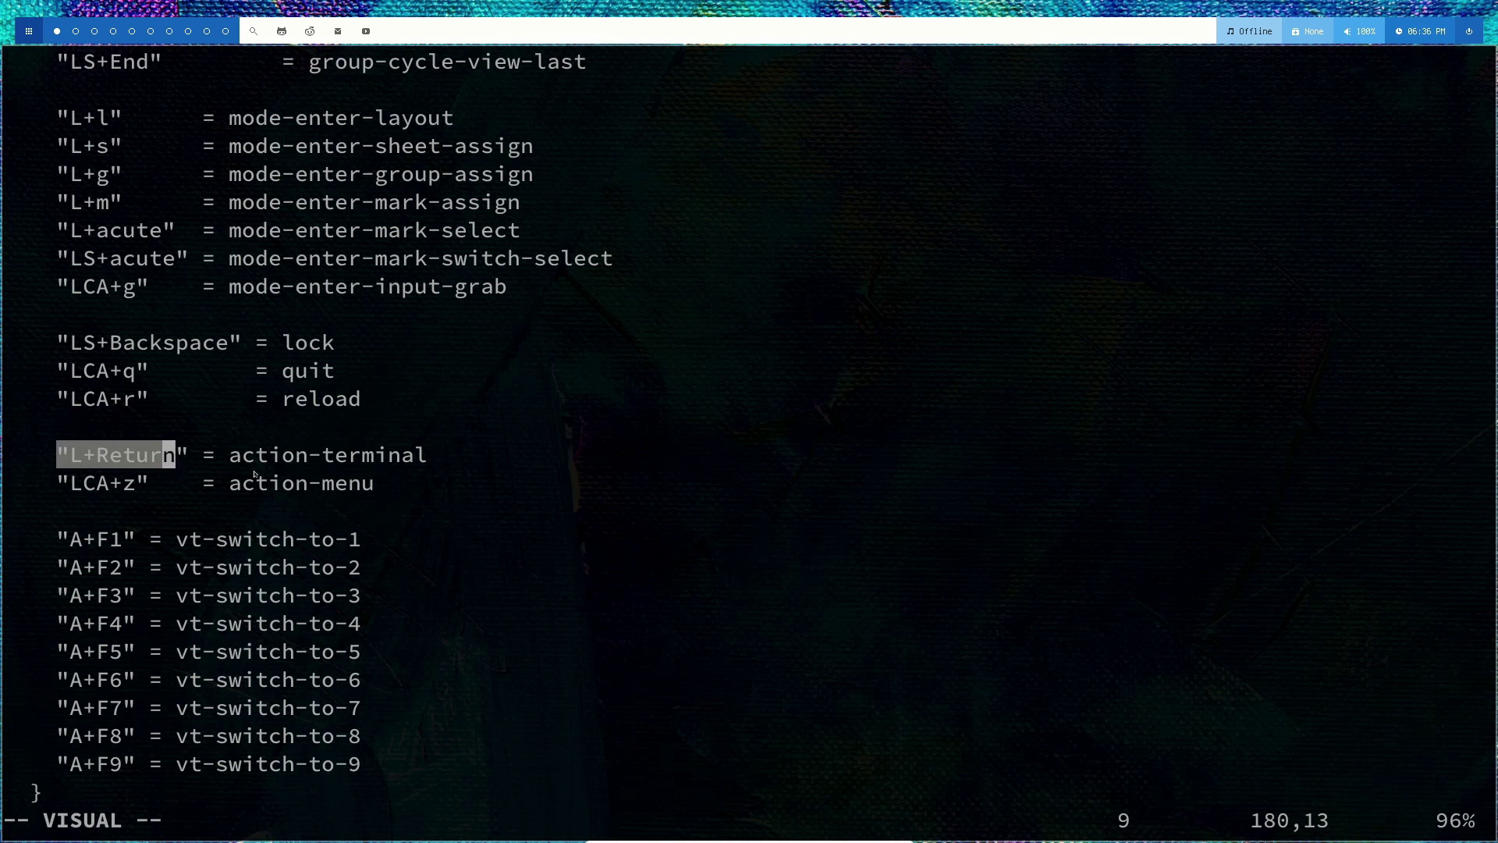
left_click(424, 454)
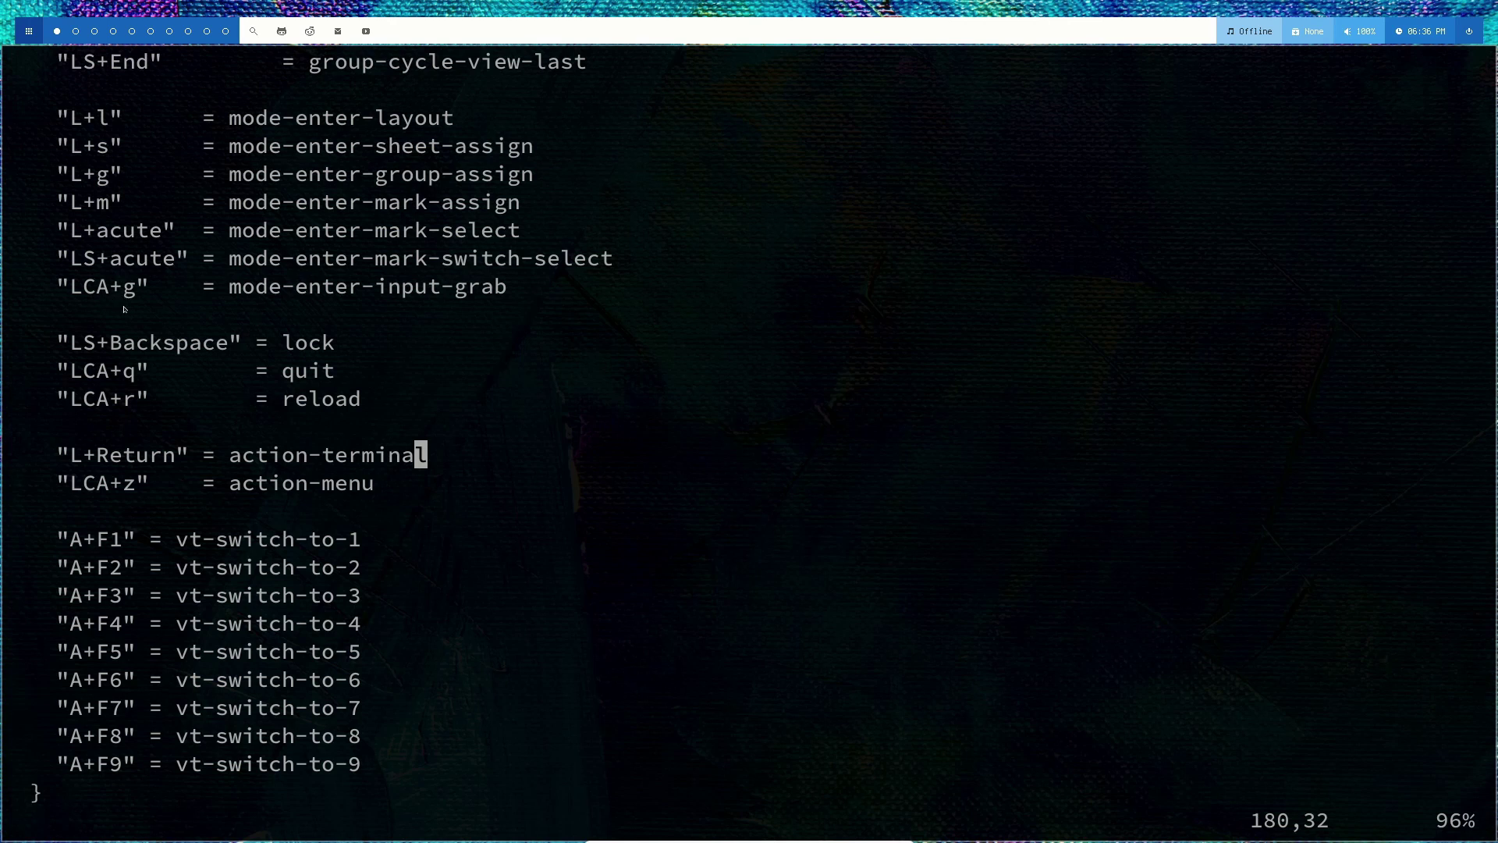
left_click(123, 310)
scroll(723, 406, "up", 4)
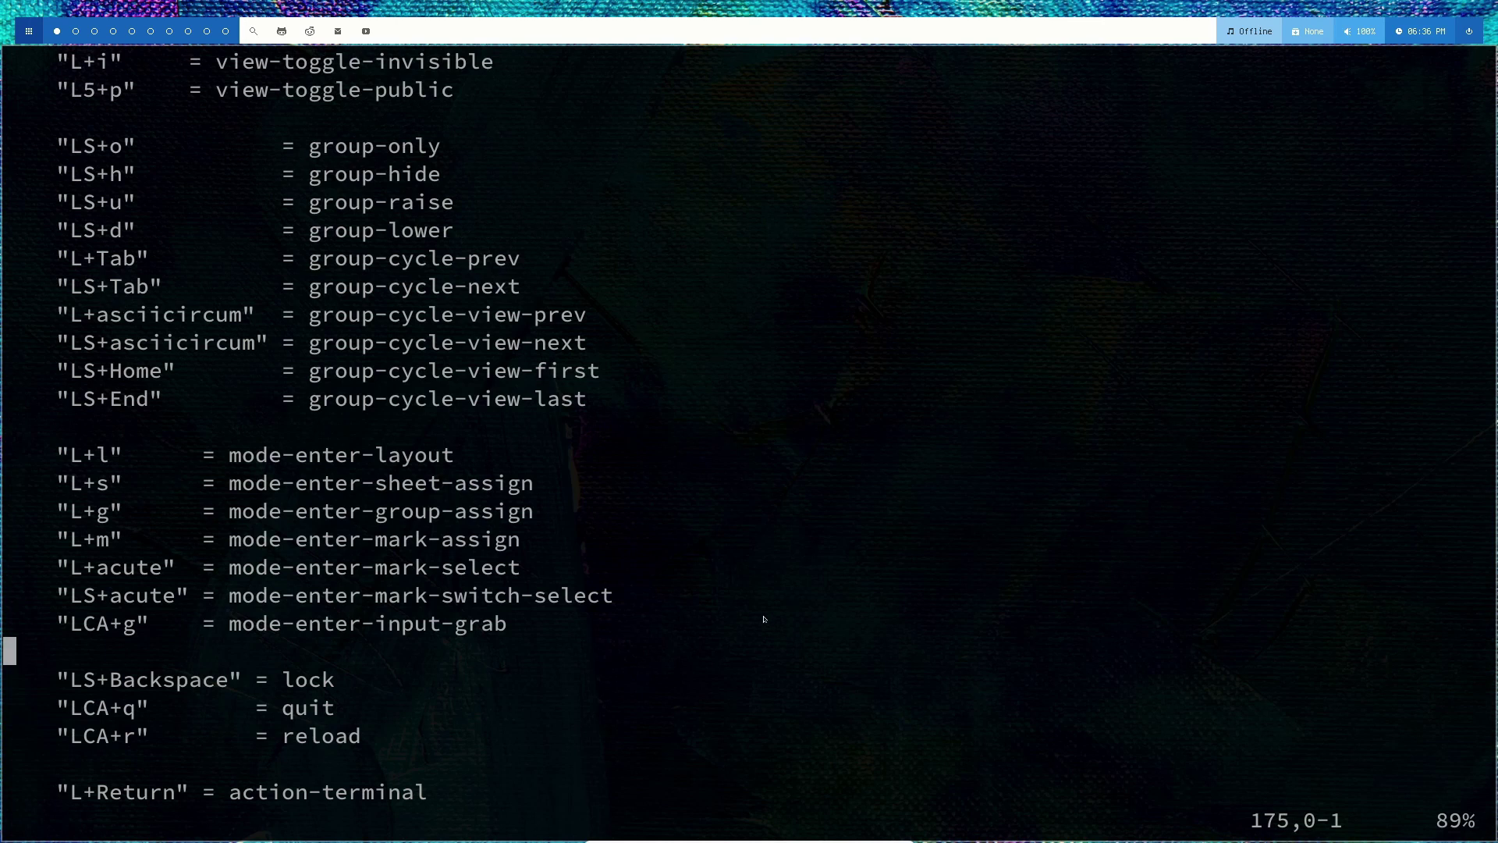
scroll(761, 608, "down", 11)
scroll(759, 593, "up", 7)
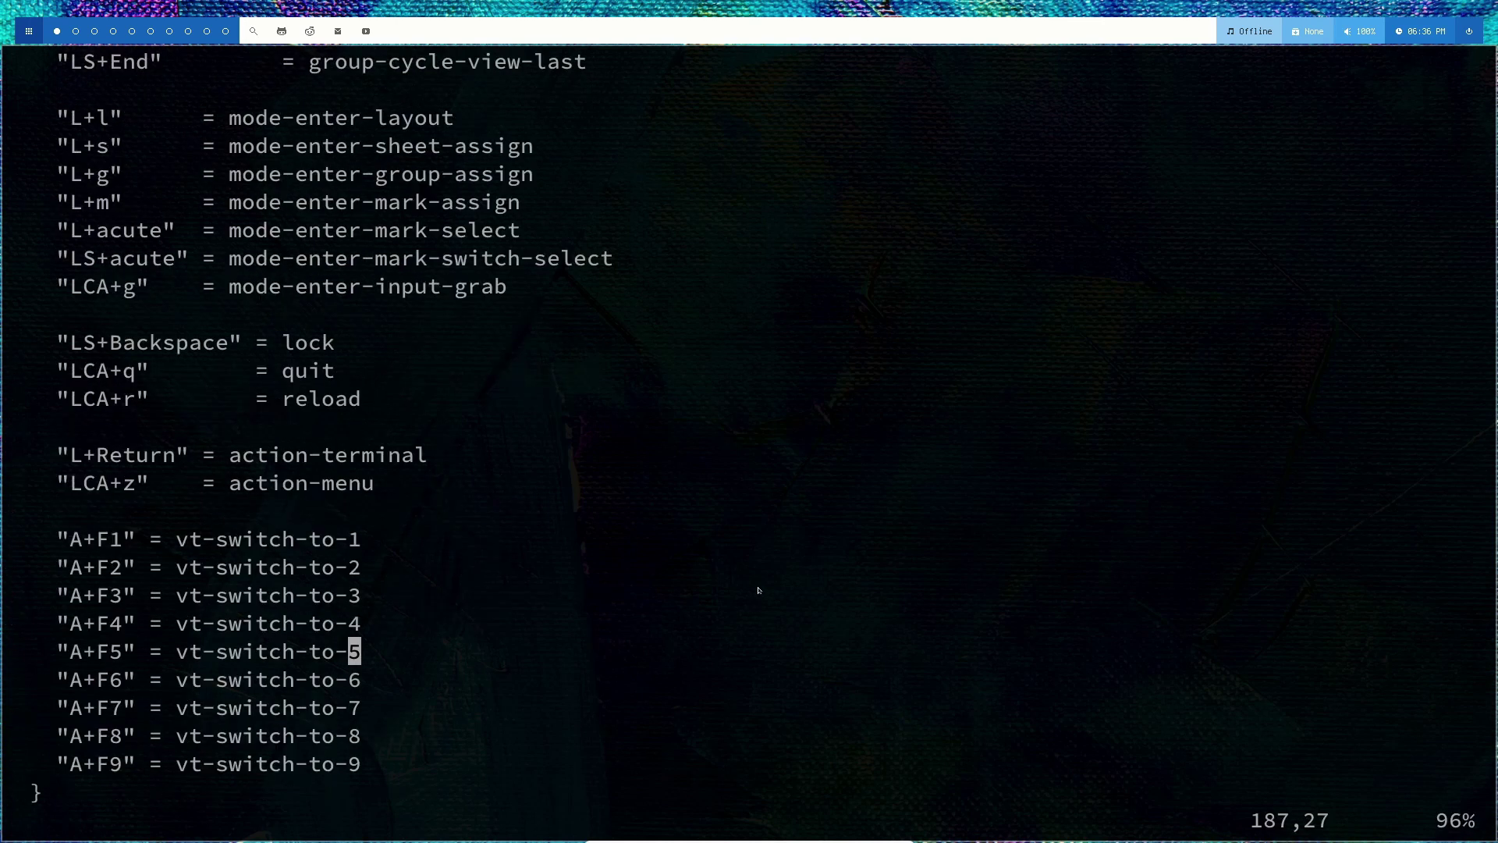
scroll(759, 593, "down", 3)
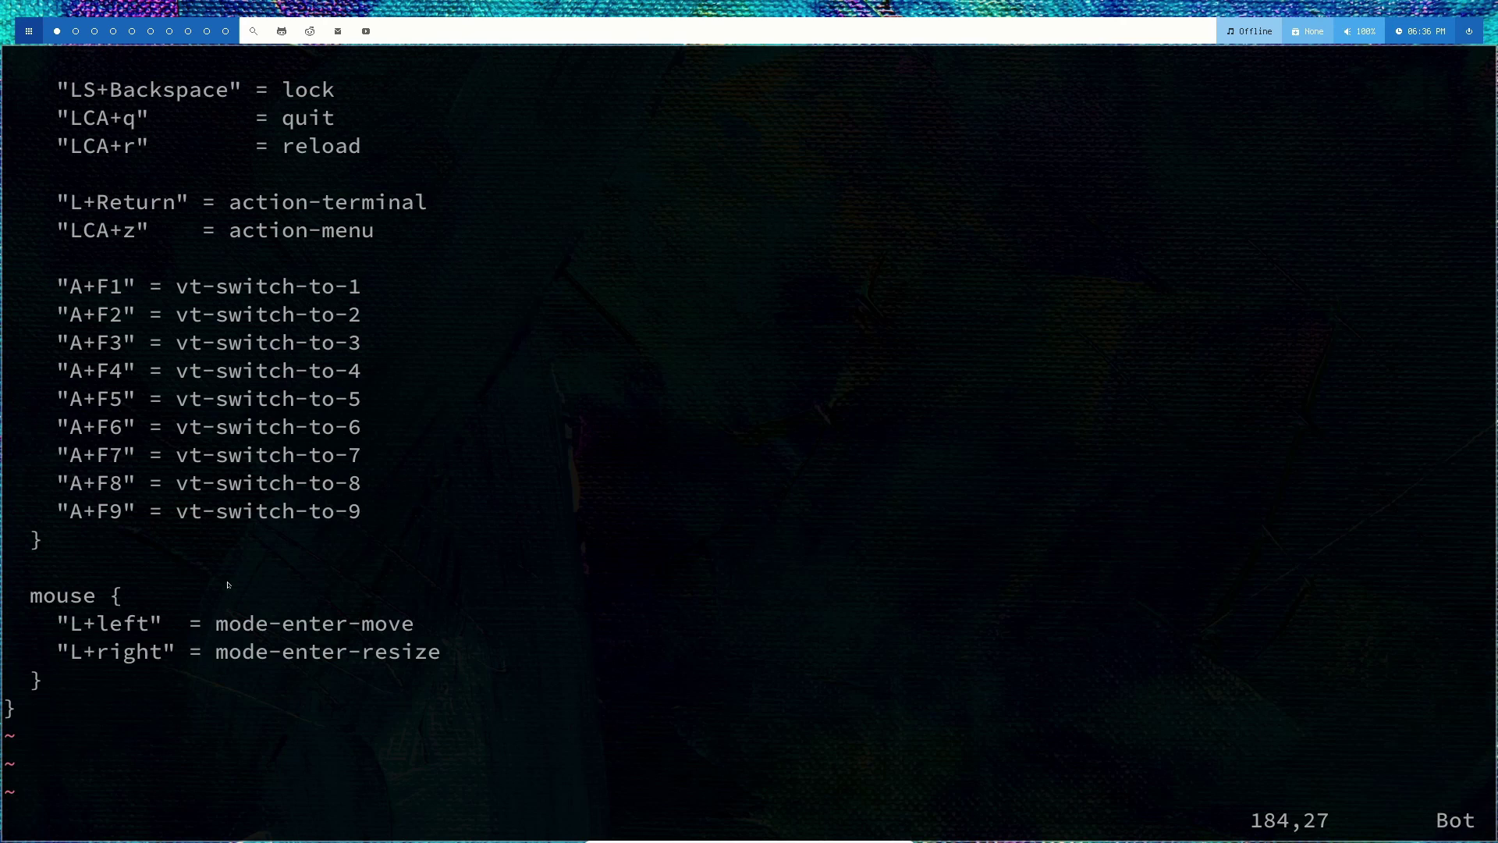
scroll(428, 615, "up", 1)
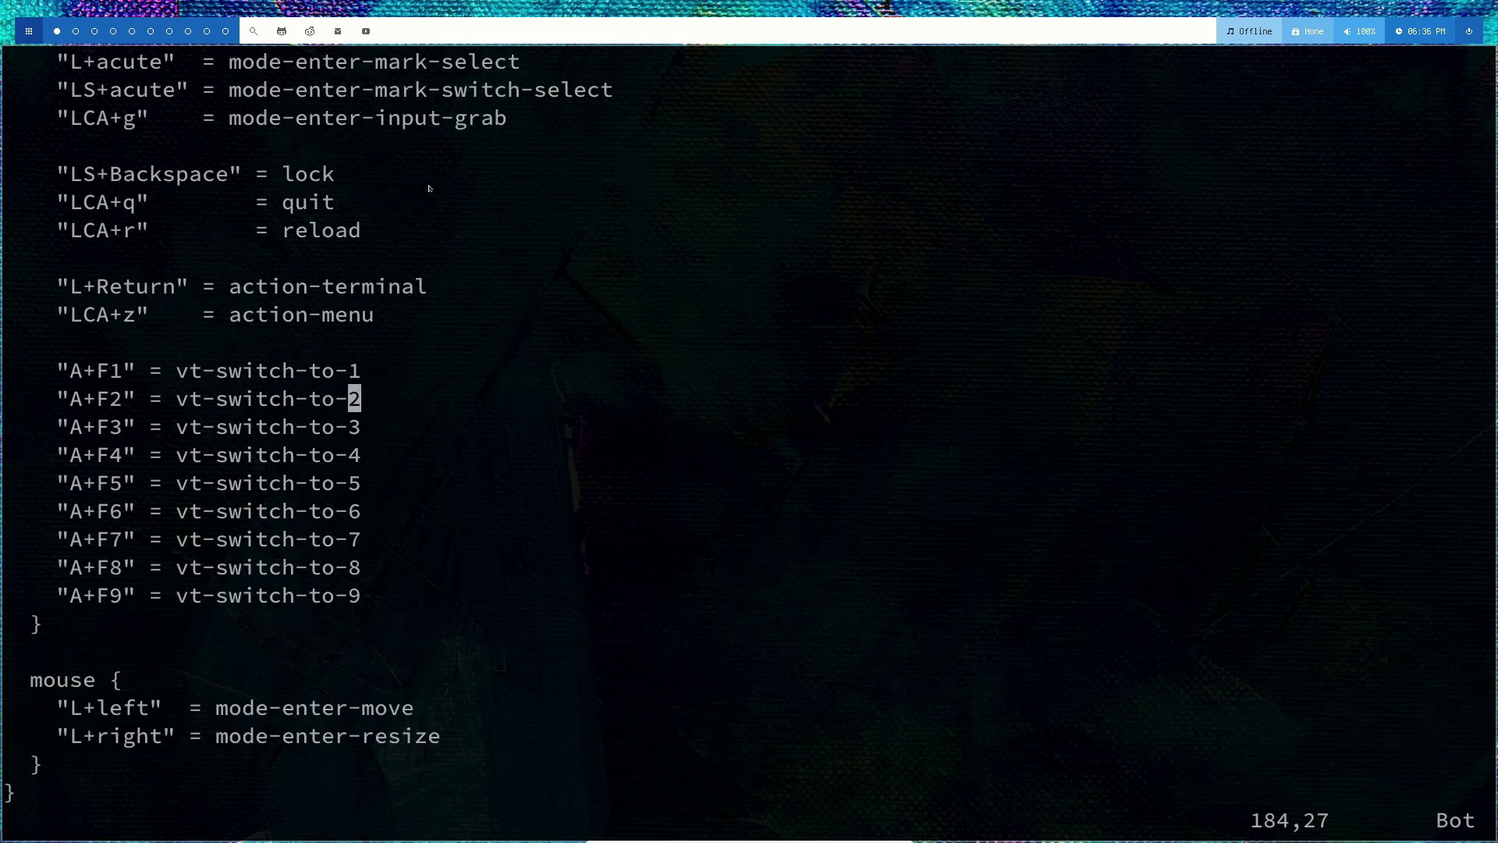
left_click(76, 228)
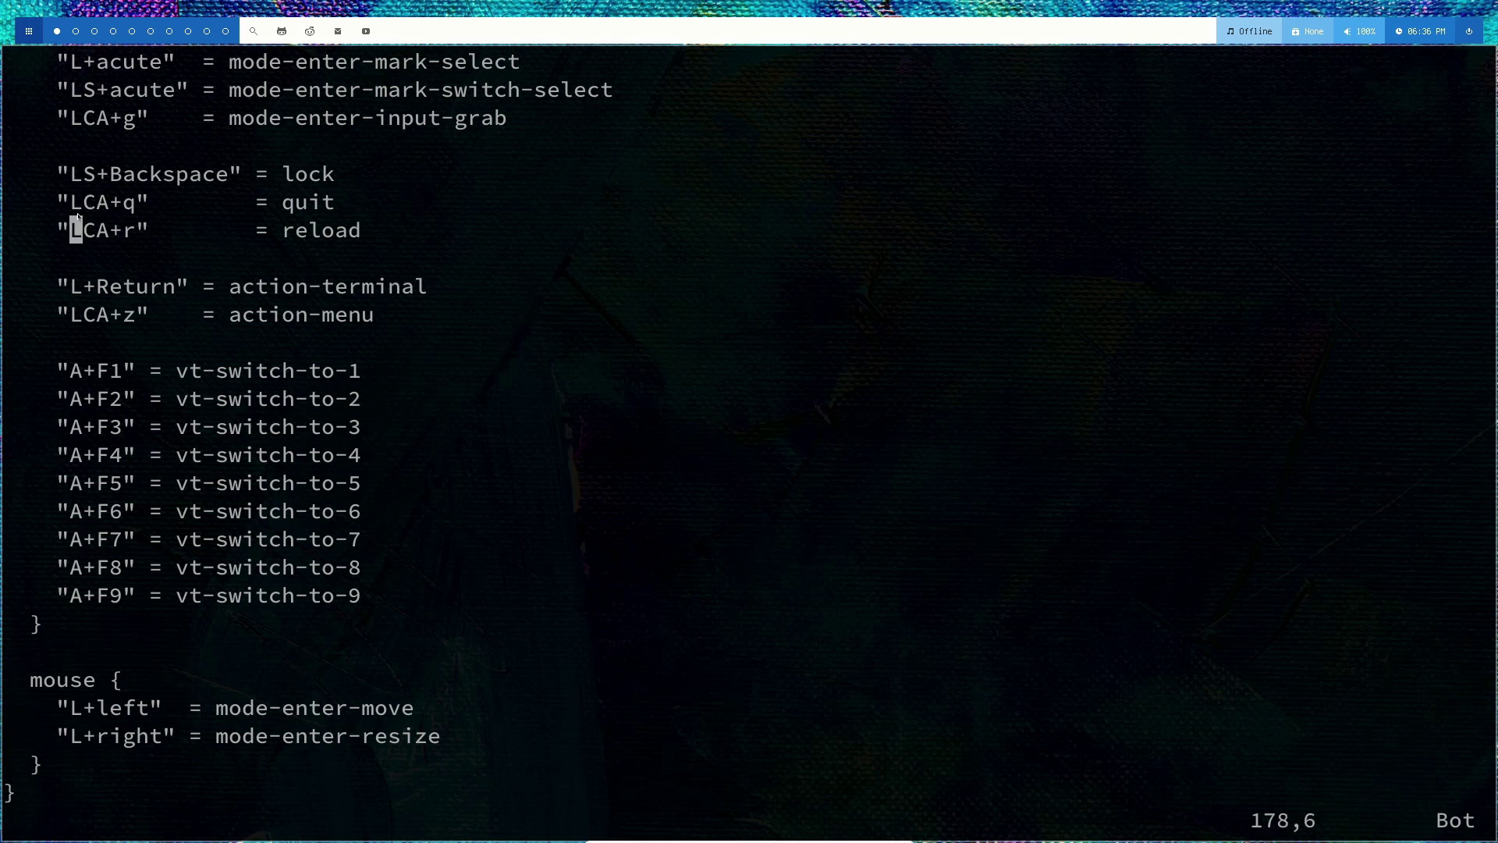
left_click(78, 211)
left_click(101, 228)
left_click(111, 211)
Quit the current graphical session back to the console with super+ctrl+alt+q.
key("super+ctrl+alt+q")
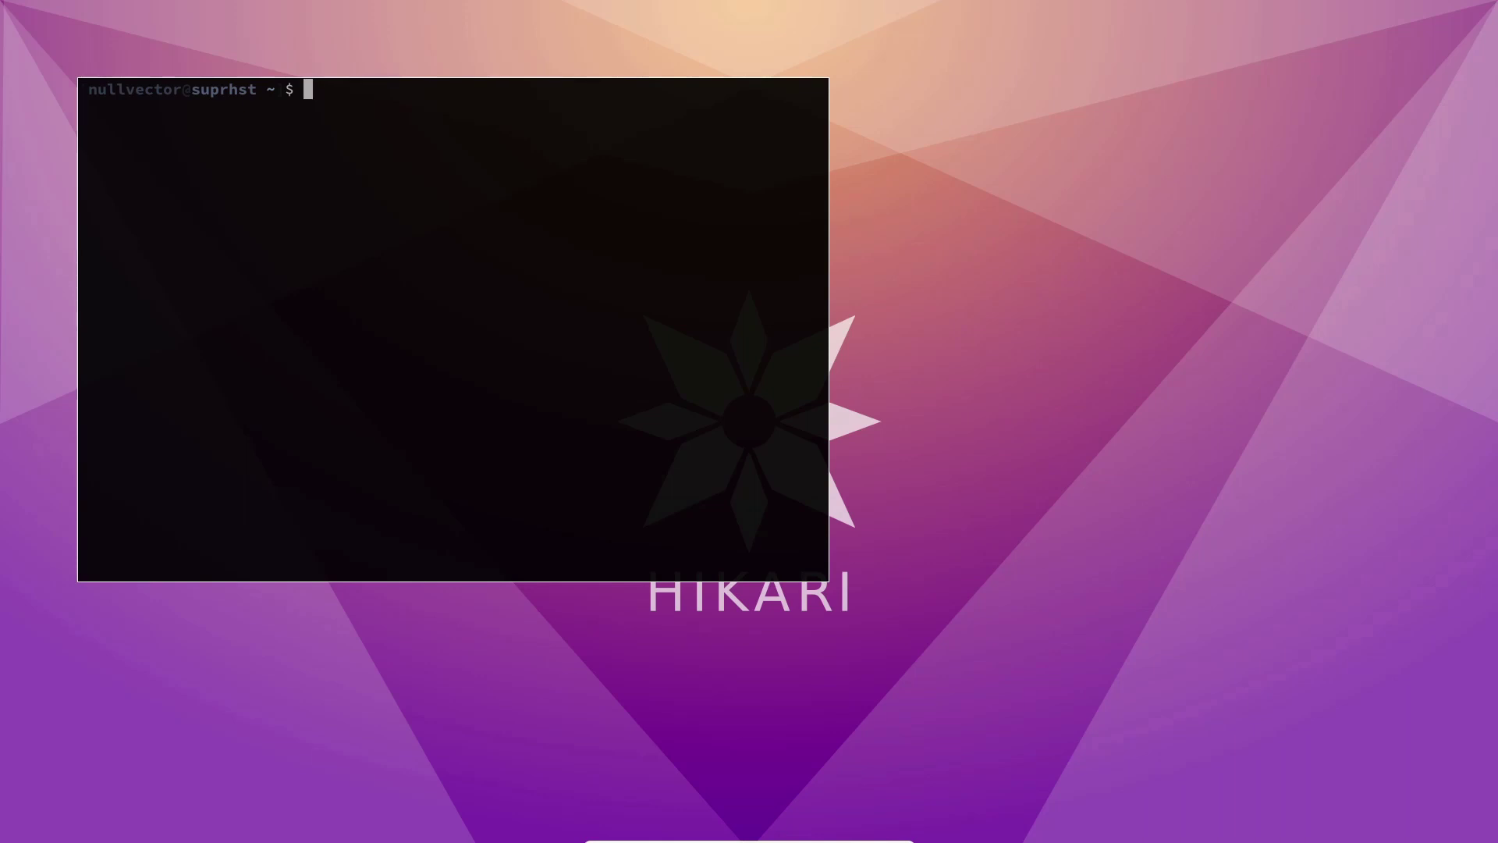
Nudge the terminal window along the top edge and down with the move bindings.
key("super")
key("super+Left")
key("super+Up")
key("super+Right")
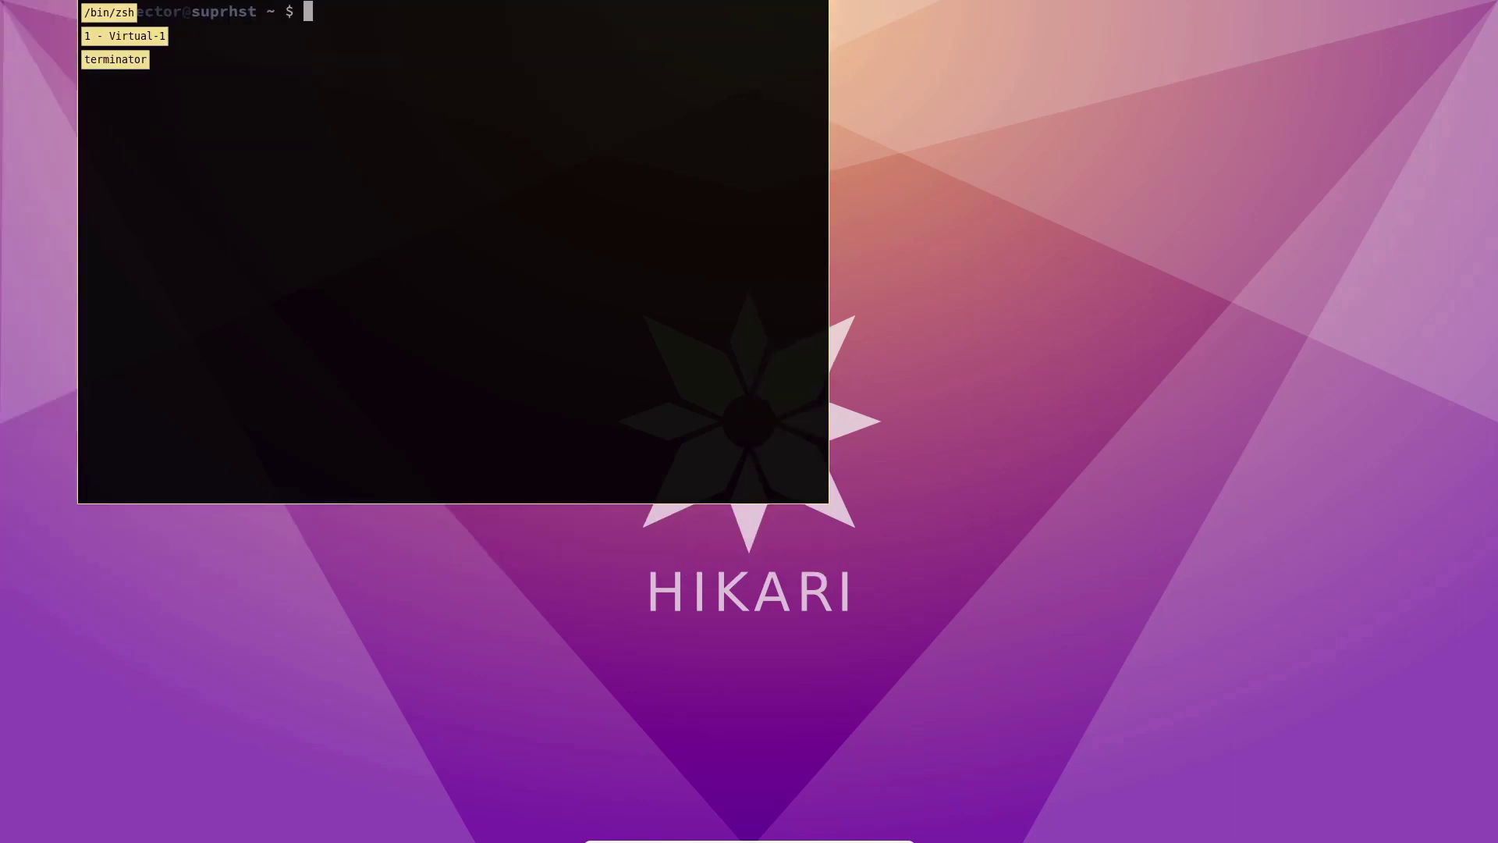
key("super+Right")
key("super+Right")
key("super+Right")
key("super+Right")
key("super+Right")
key("super+Right")
key("super+Down")
key("super+Down")
key("super+Right")
key("super+Right")
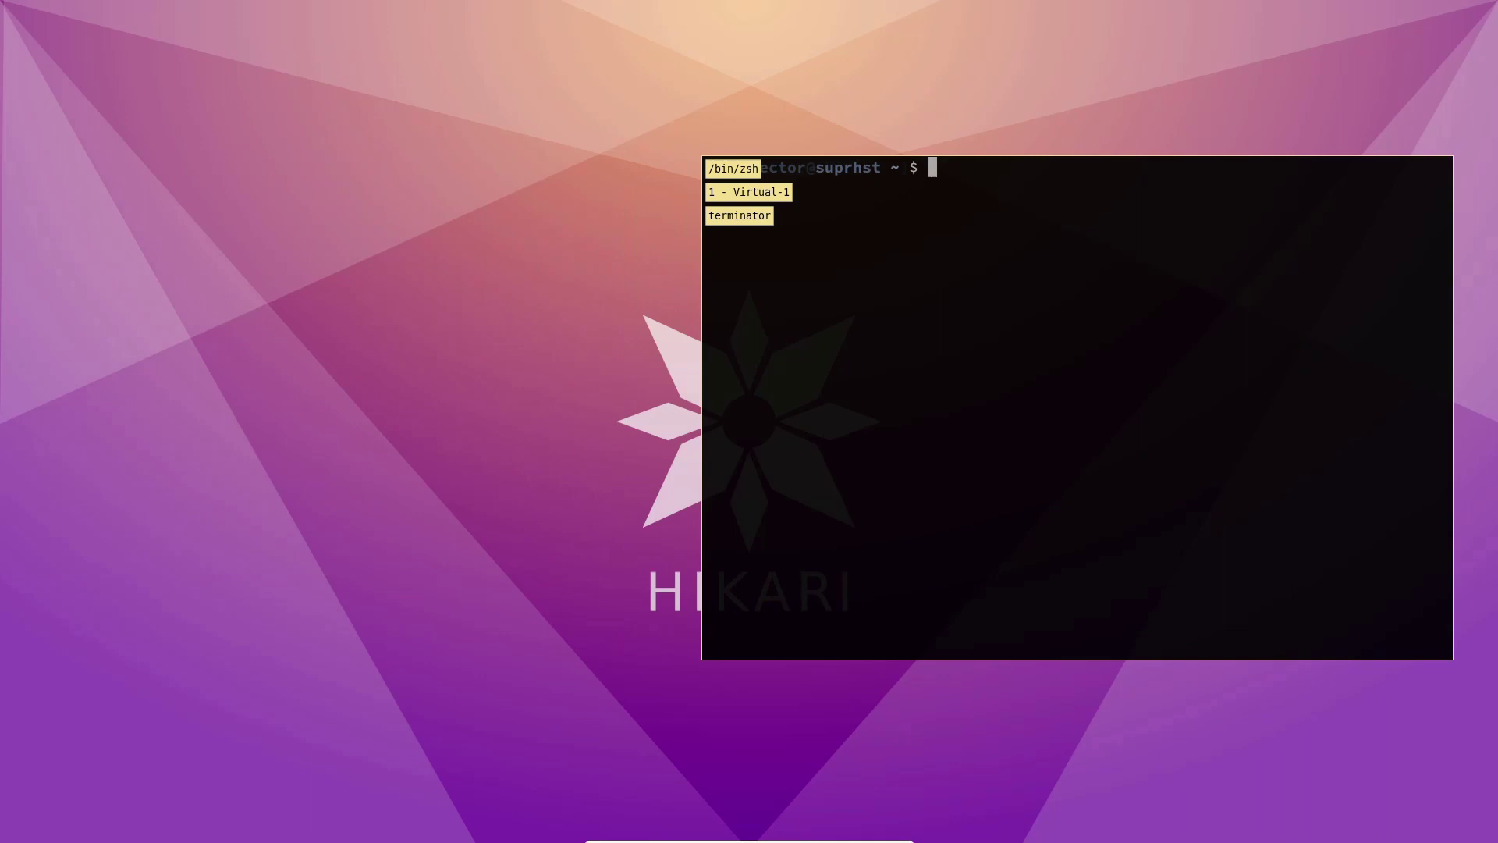
key("super")
Snap the terminal through every screen quadrant, ending in the top-left quadrant.
key("super+shift+Left")
key("super+shift+Up")
key("super+shift+Down")
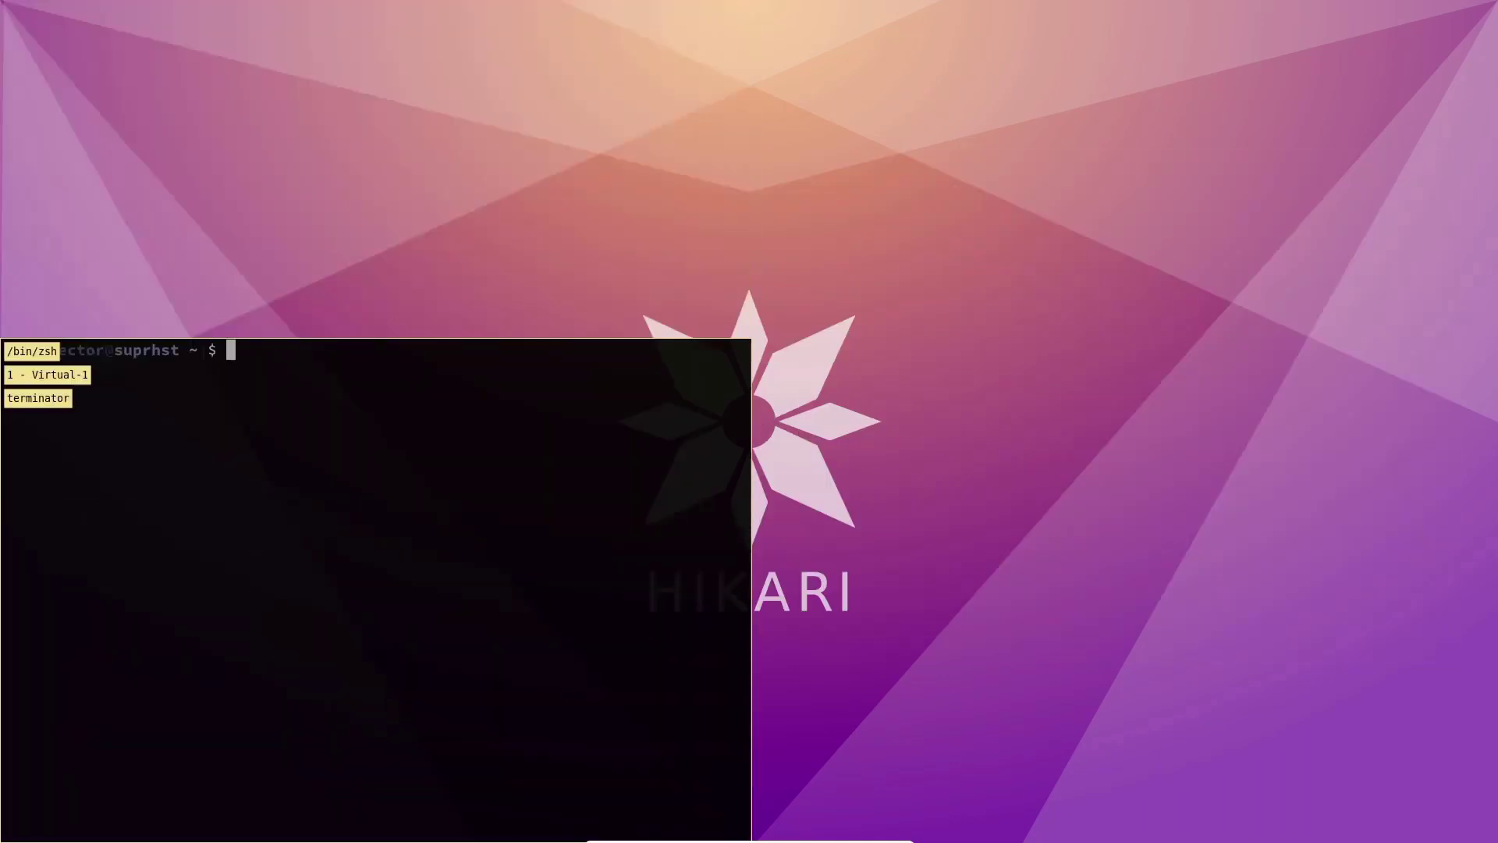
key("super+shift+Right")
key("super+shift+Up")
key("super+shift+Left")
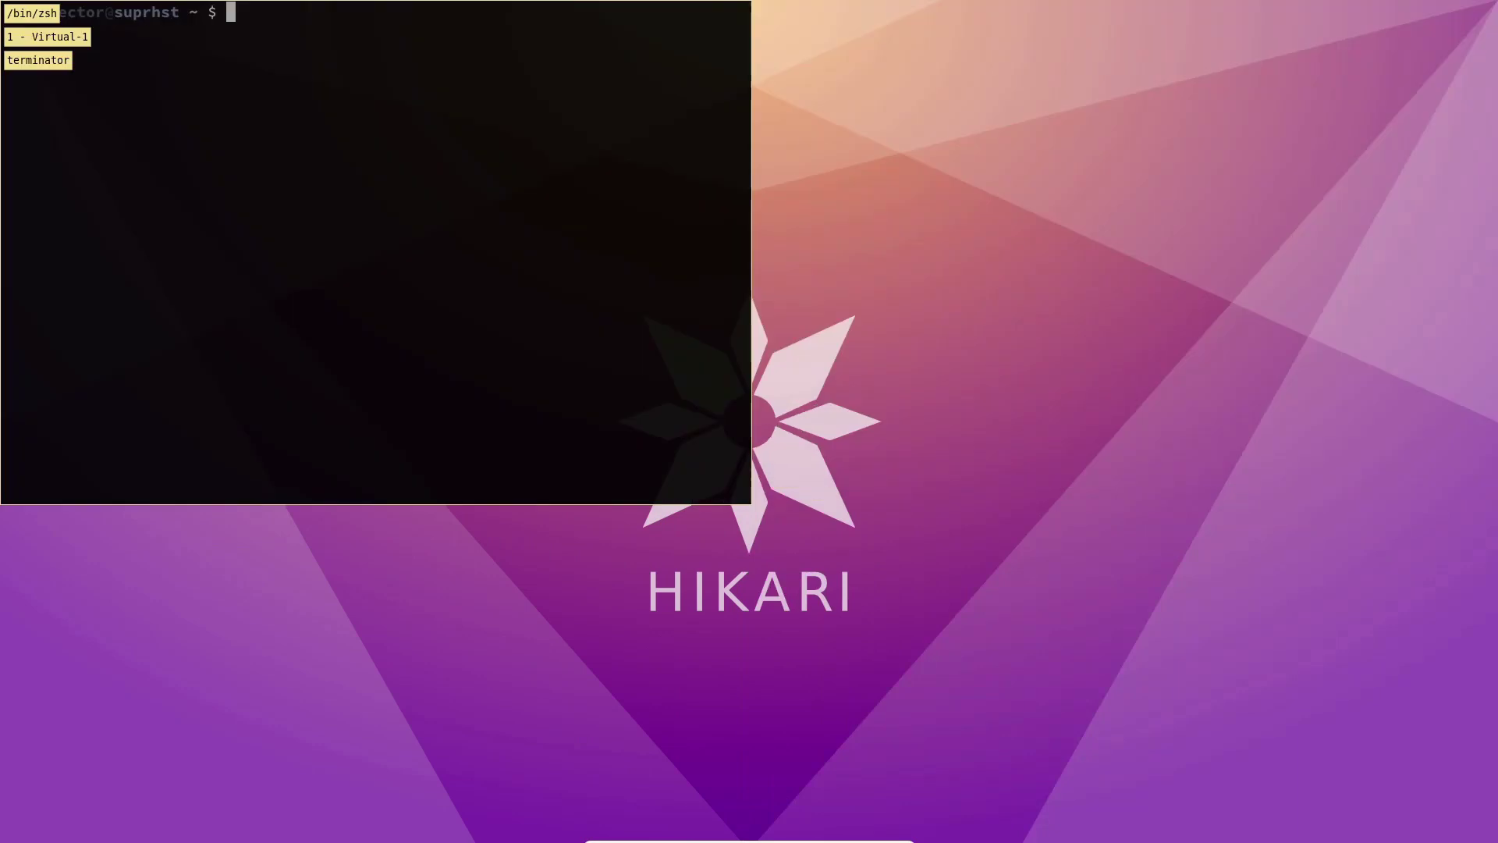
key("super+shift+Down")
key("super+shift+Right")
key("super+shift+Up")
key("super+shift+Left")
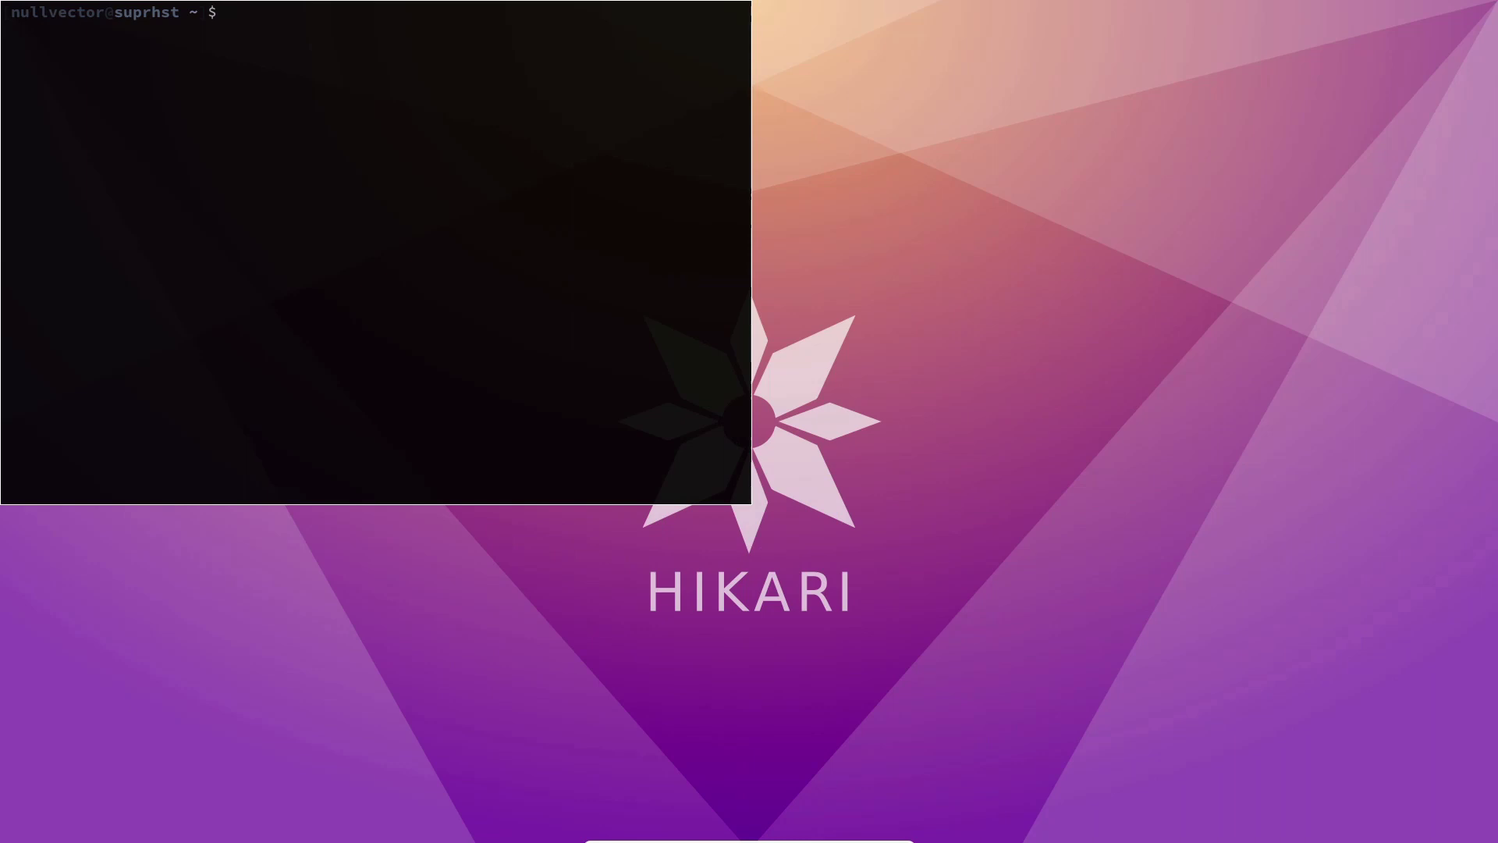
Move the terminal to the screen centre and back into the top-left corner.
key("super")
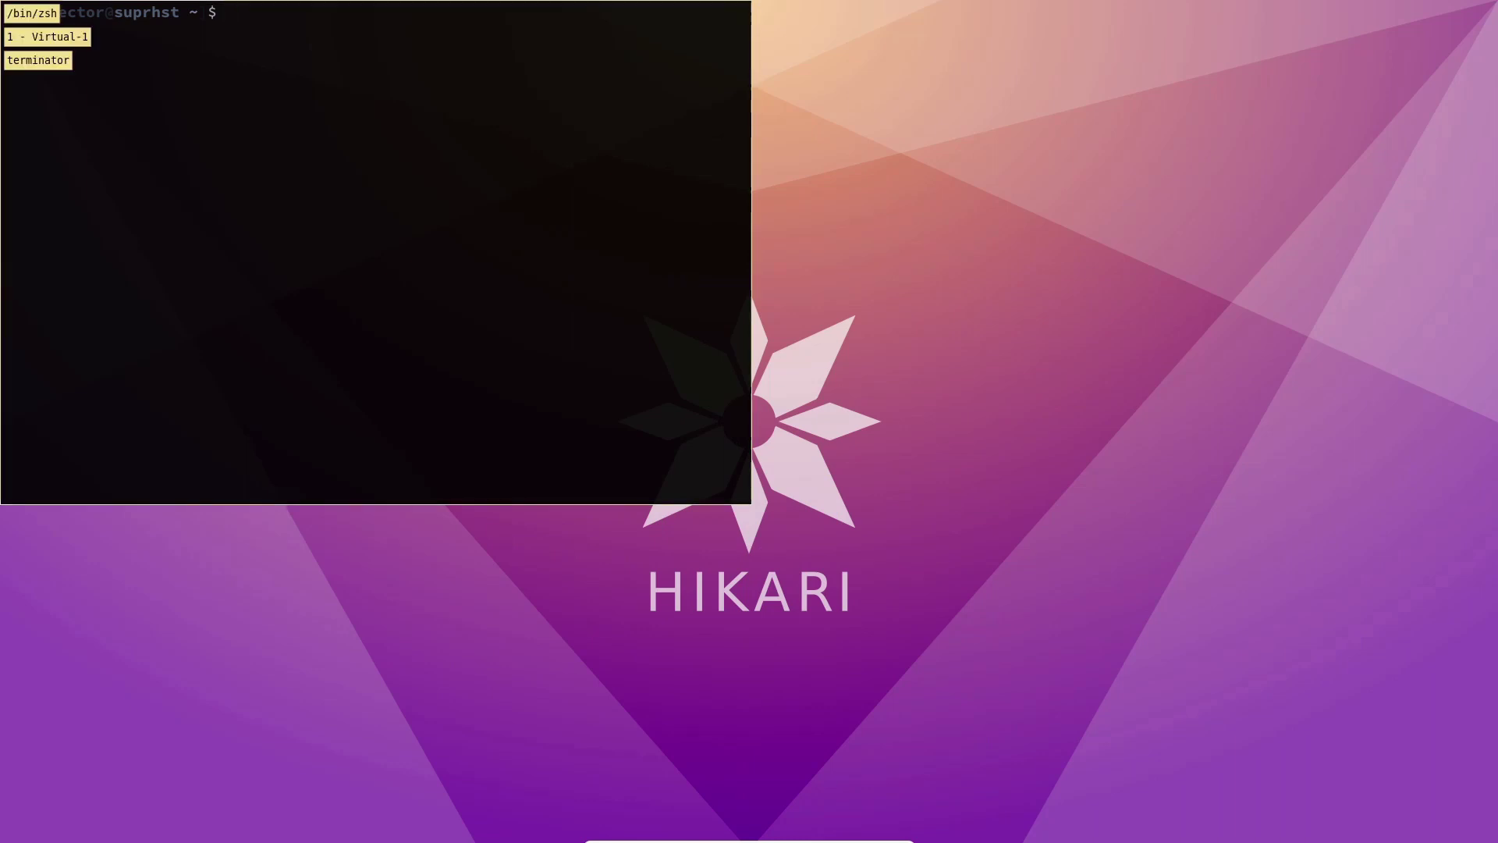
key("super+alt+Right")
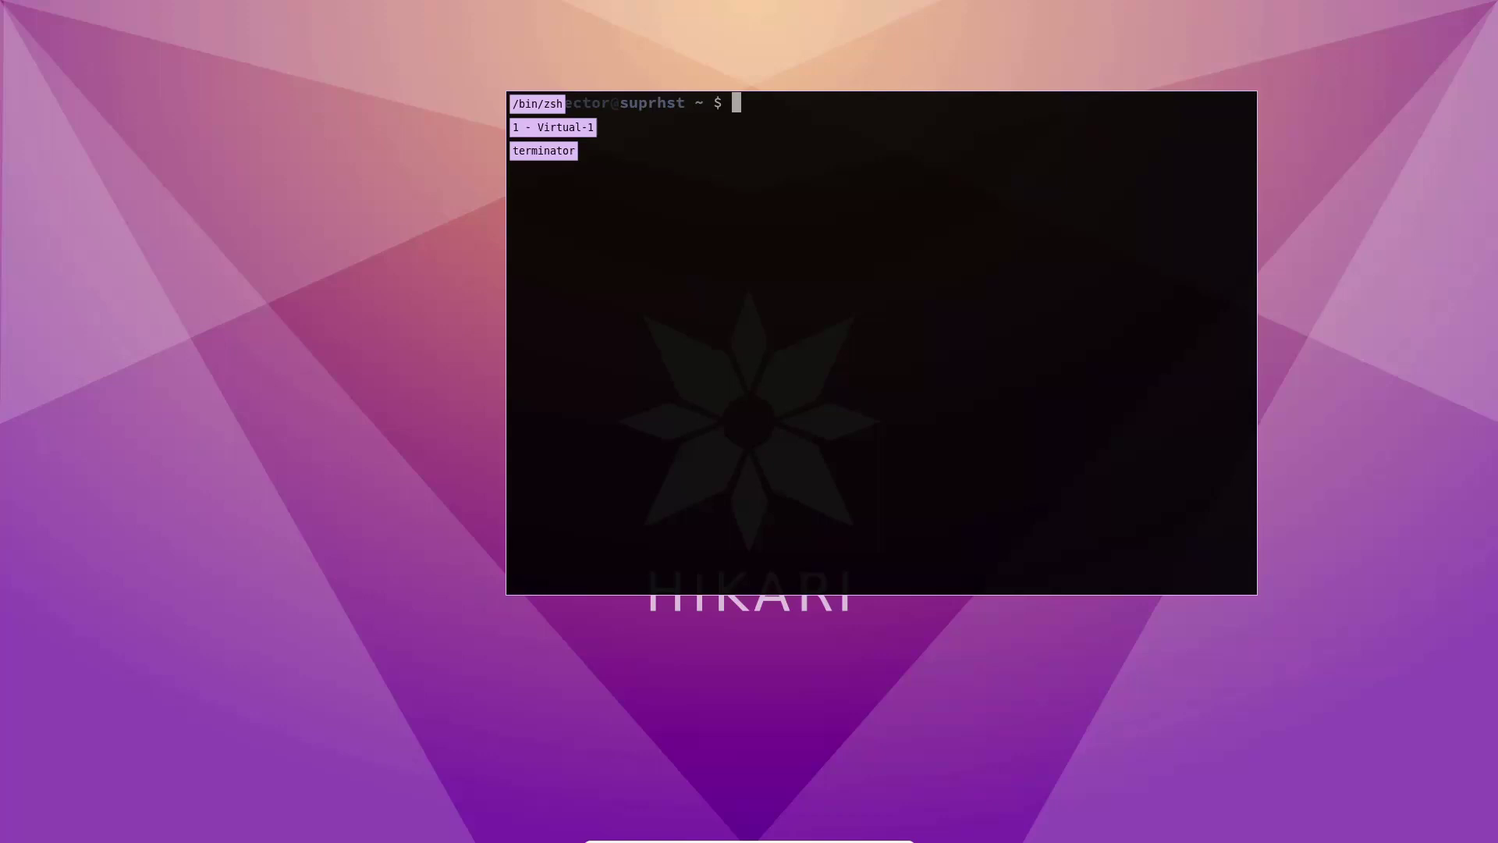
key("super+alt+Left")
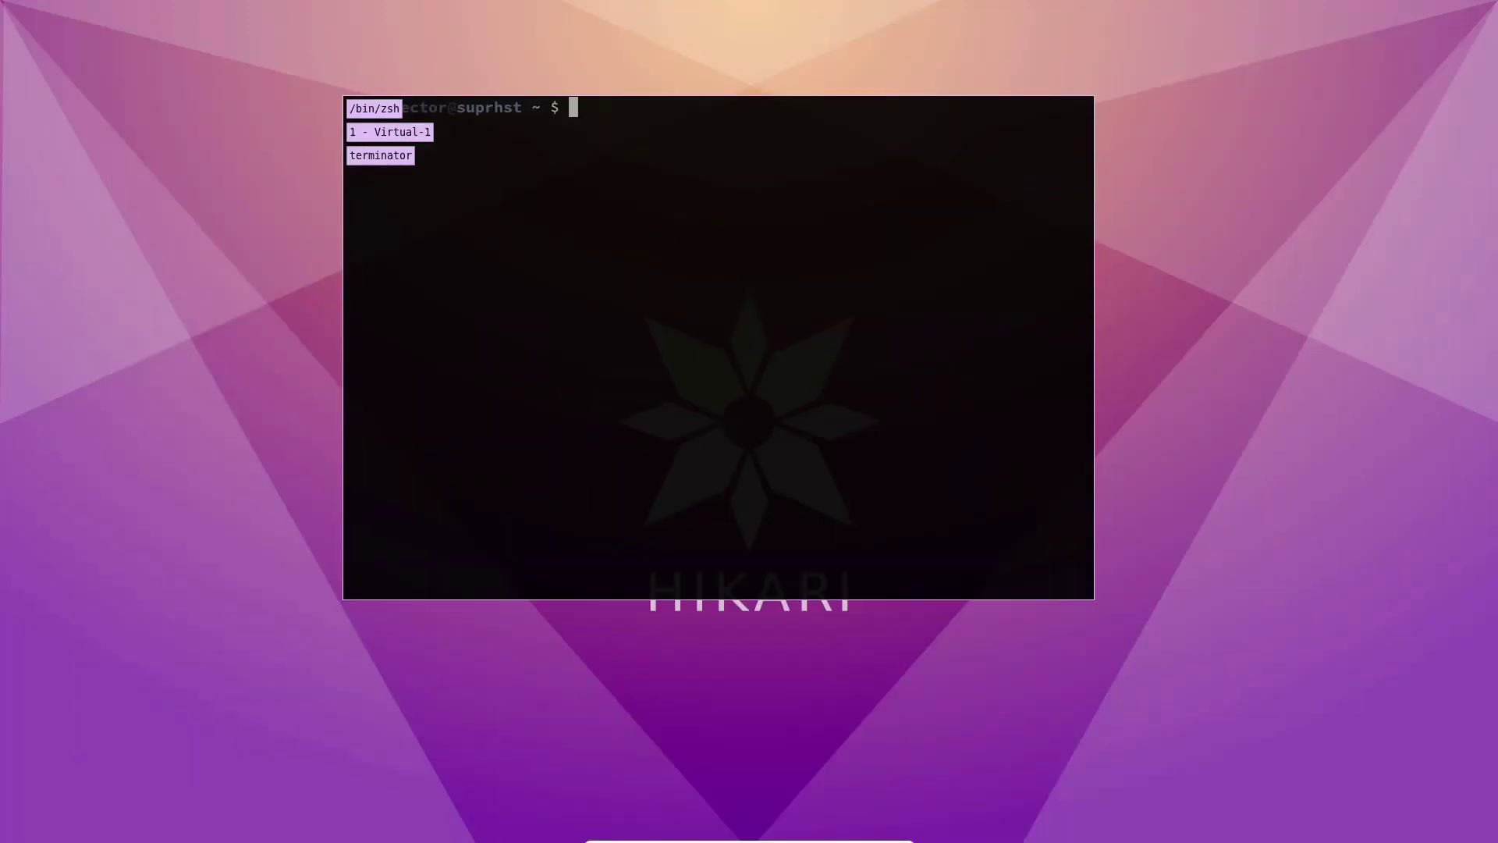
key("super+alt+Left")
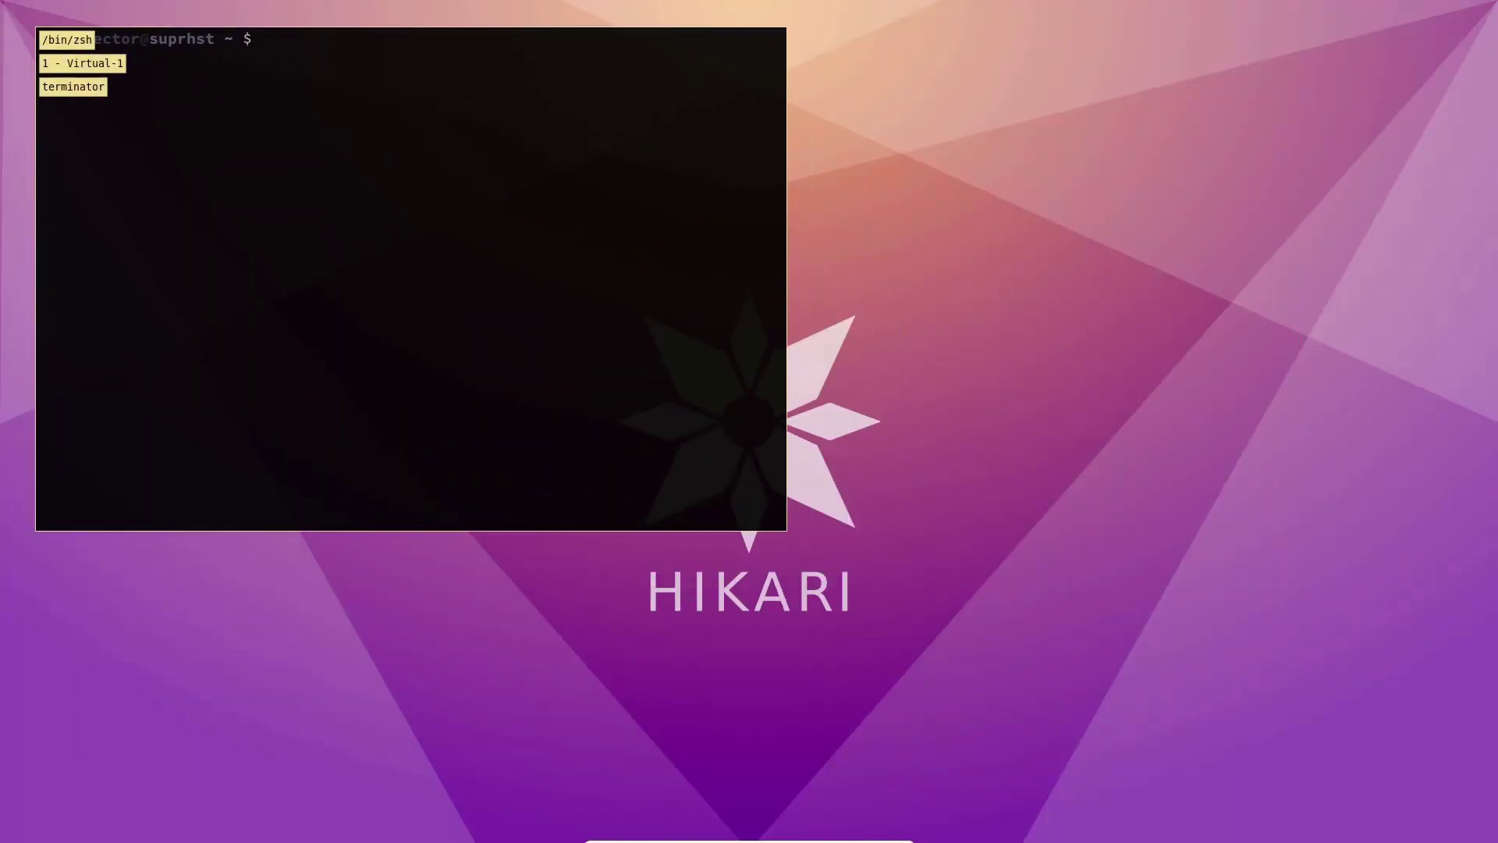
Resize the terminal step by step to narrower and taller, then push it into the top-left corner.
key("super+shift+Right")
key("super+shift+Right")
key("super+shift+Right")
key("super+shift+Up")
key("super+shift+Up")
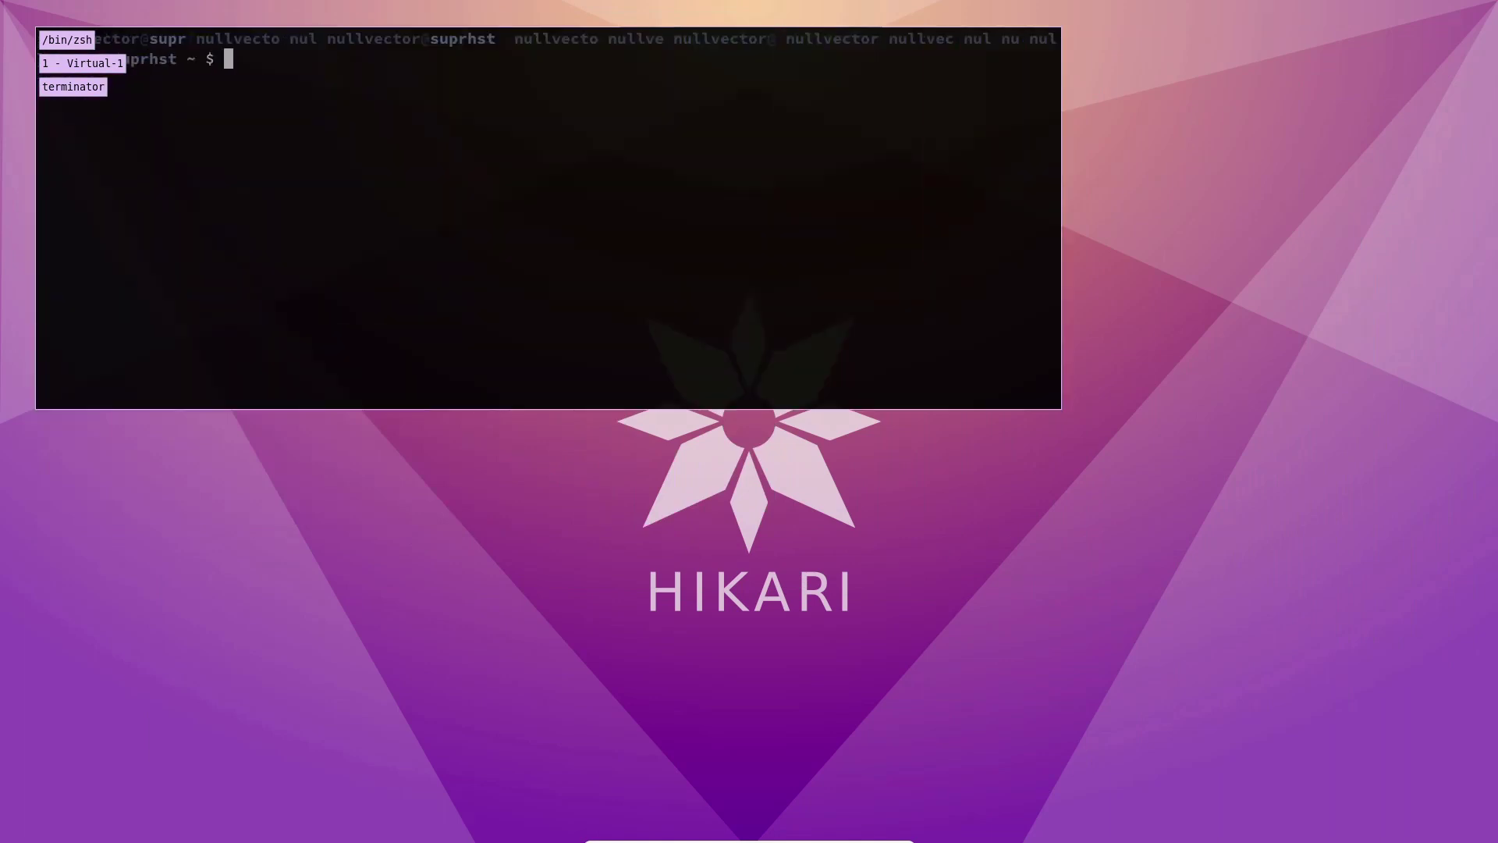
key("super+shift+Right")
key("super+shift+Right")
key("super+shift+Down")
key("super+shift+Down")
key("super+shift+Left")
key("super+shift+Left")
key("super+shift+Up")
key("super+shift+Up")
key("super+shift+Up")
key("super+shift+Down")
key("super+shift+Down")
key("super+shift+Down")
key("super+shift+Left")
key("super+shift+Up")
key("super+shift+Up")
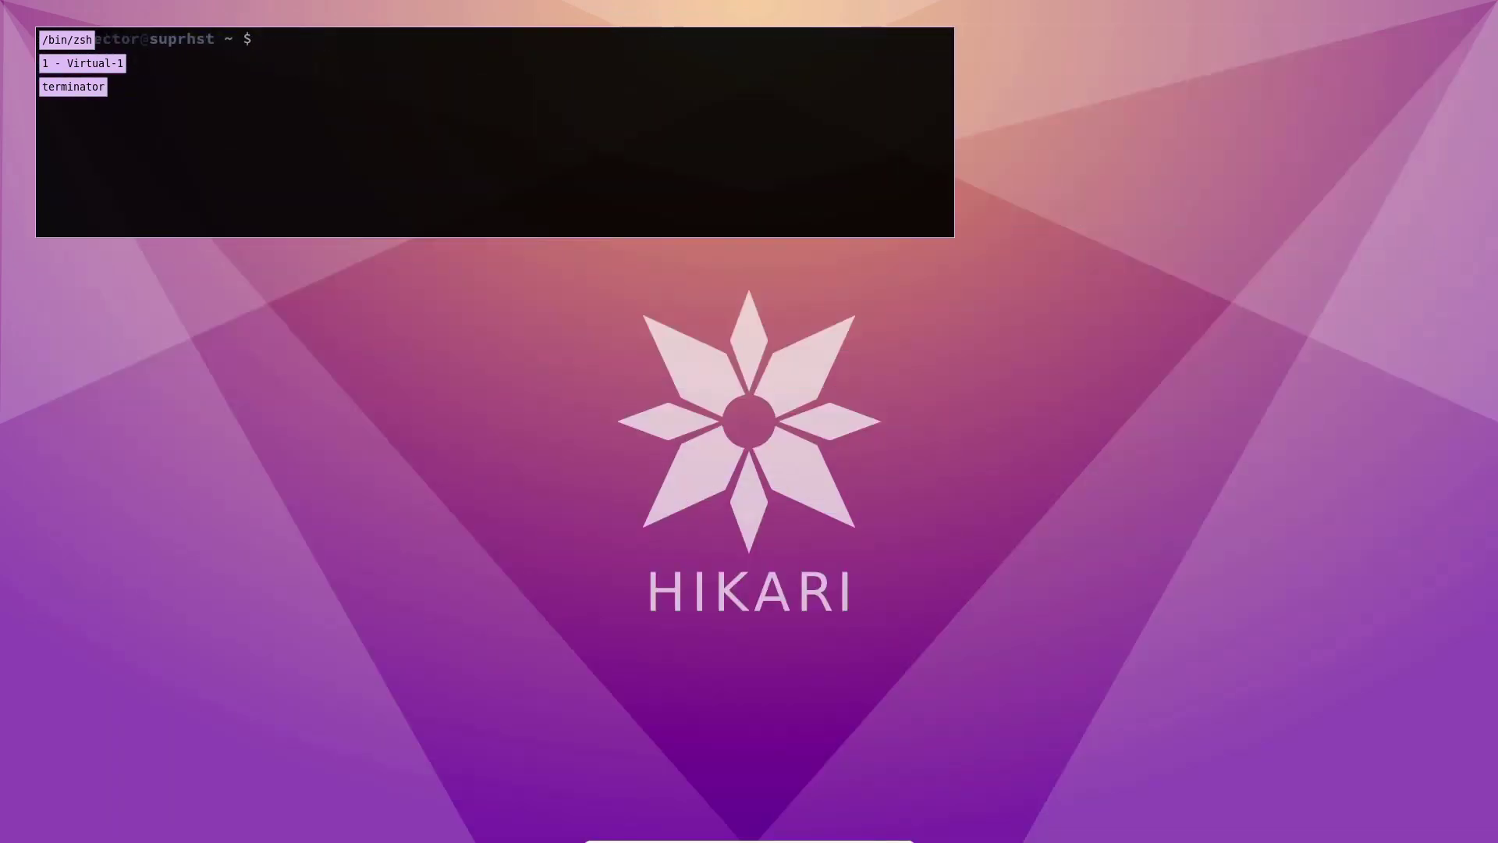
key("super+shift+Left")
key("super+shift+Left")
key("super+shift+Down")
key("super+shift+Down")
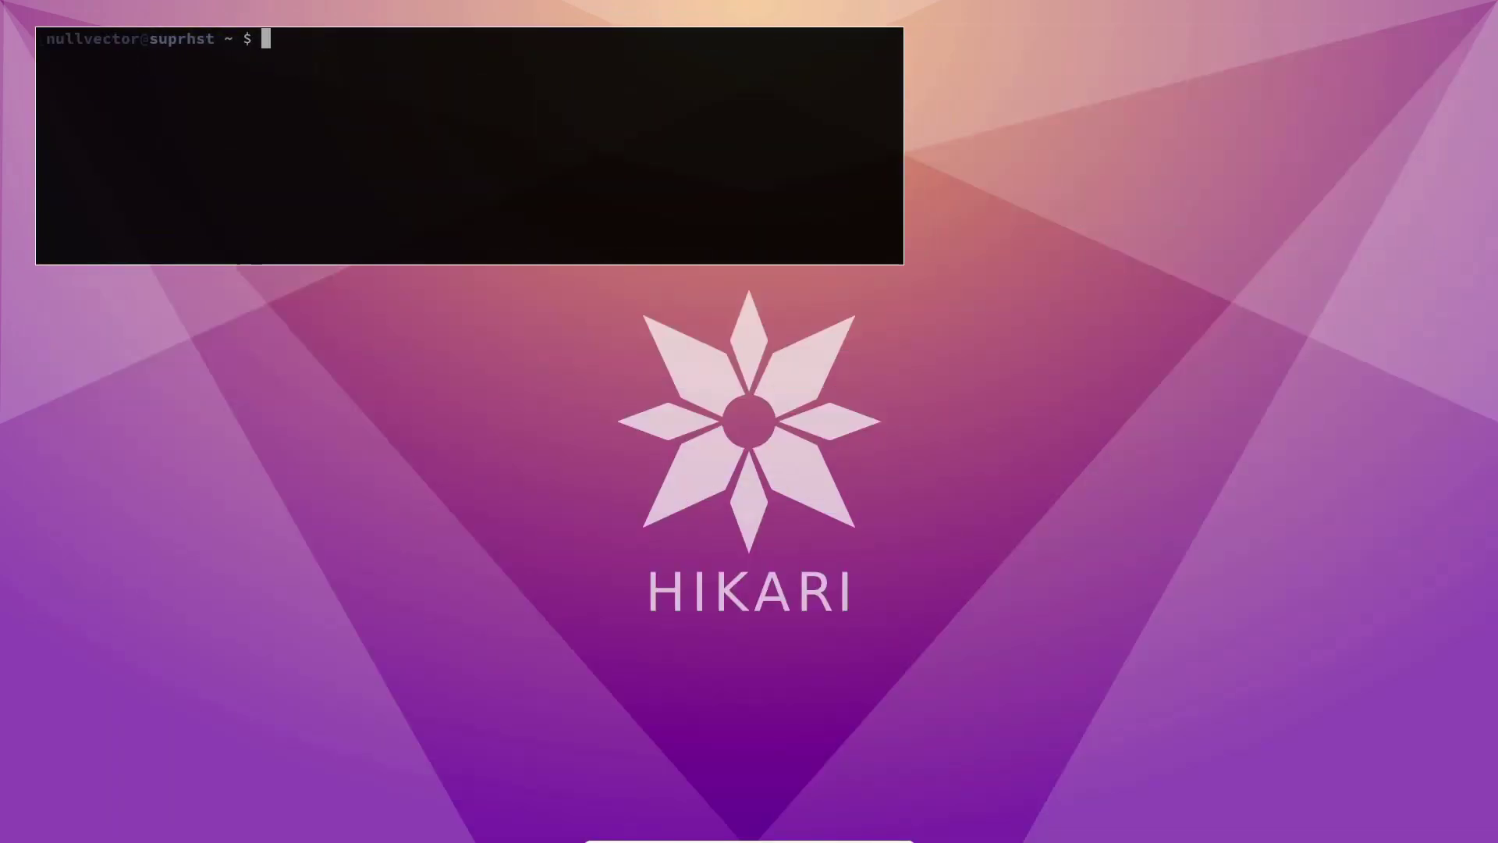
key("super")
key("super+ctrl+Left")
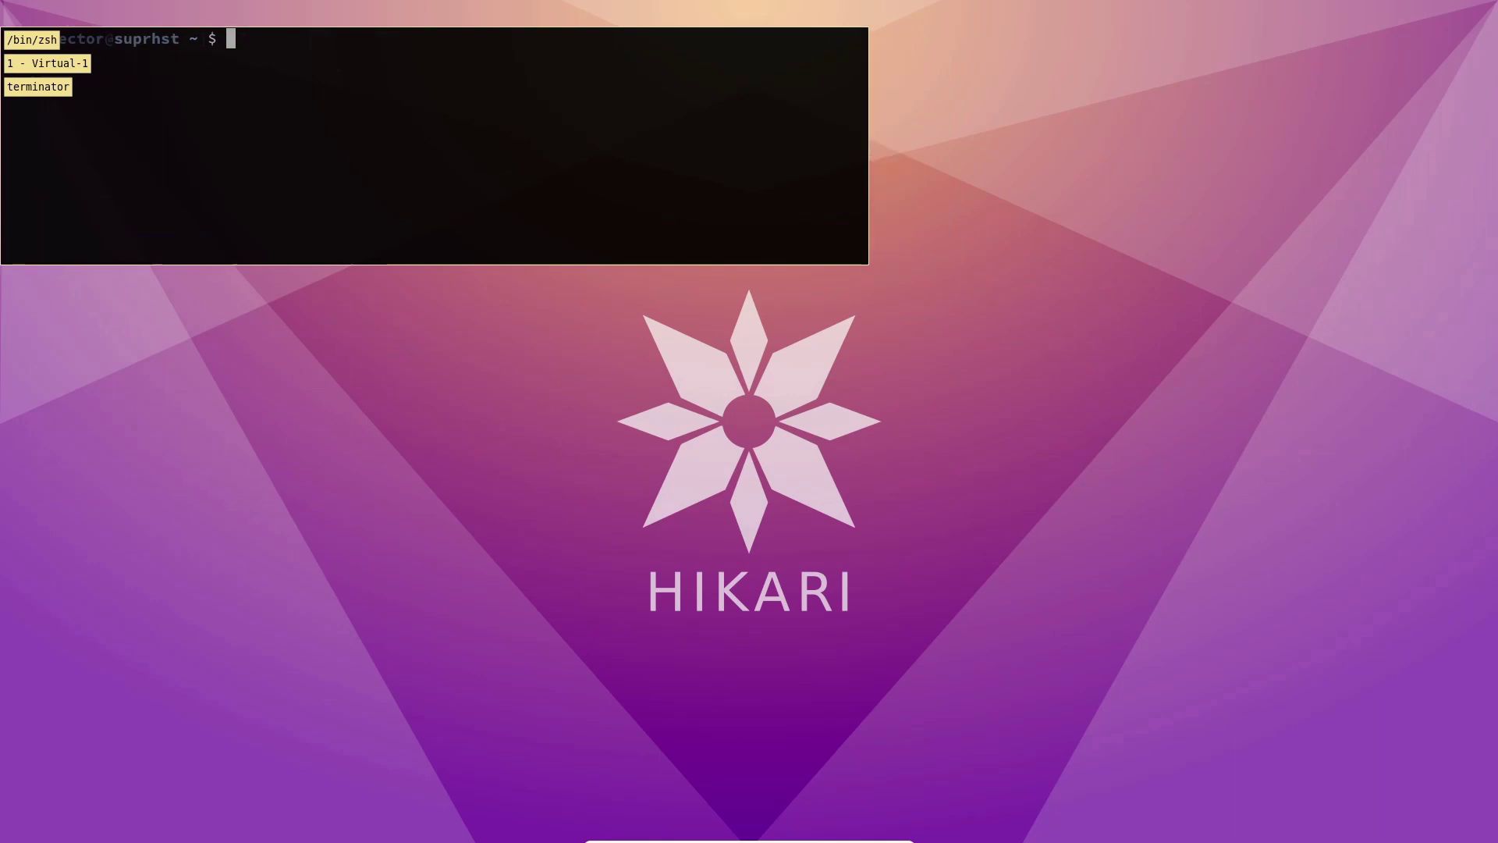
key("super+ctrl+Up")
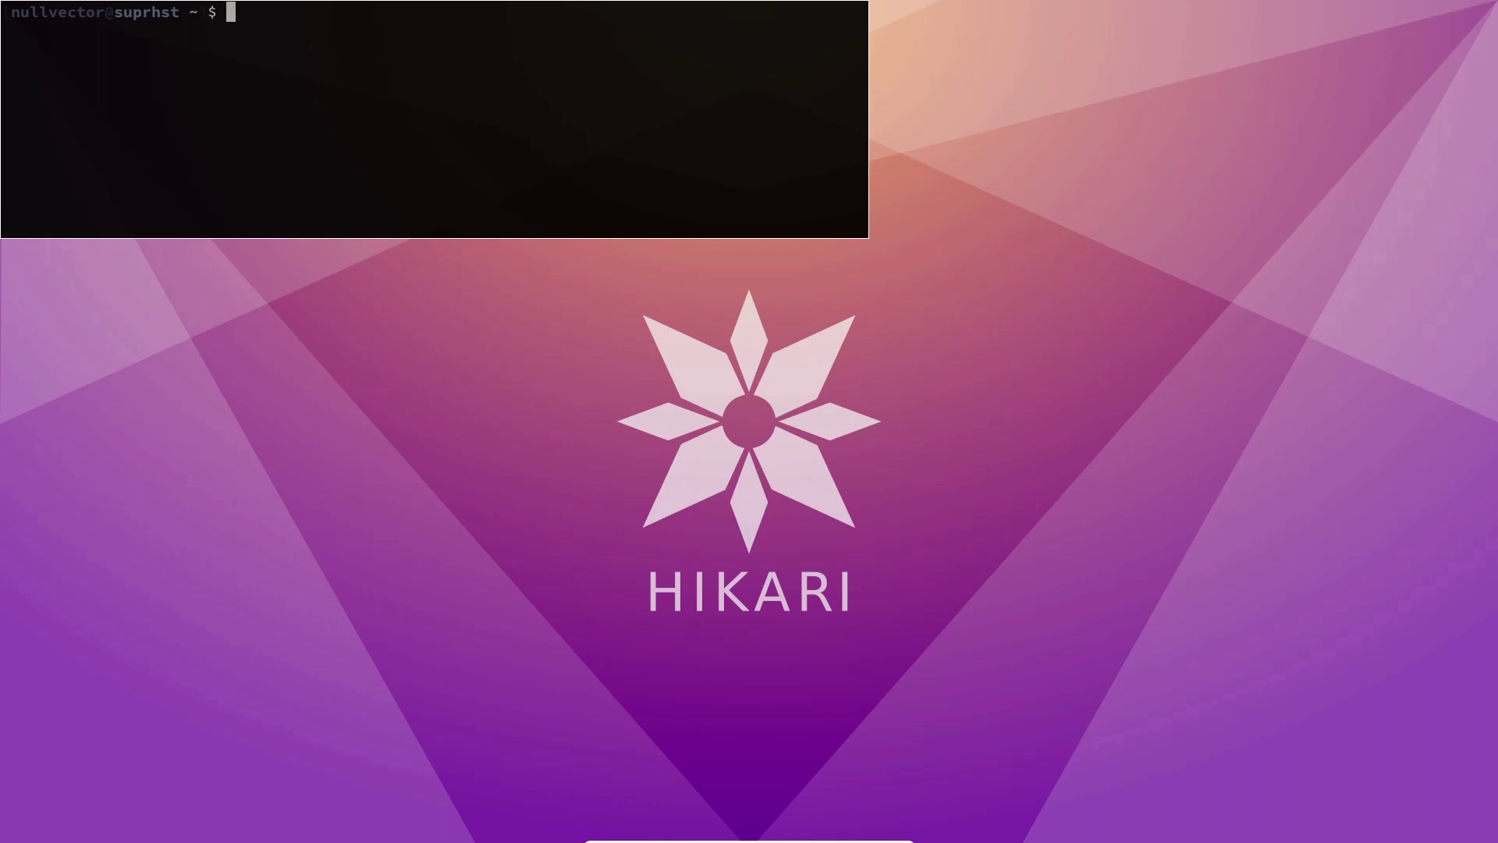
key("super")
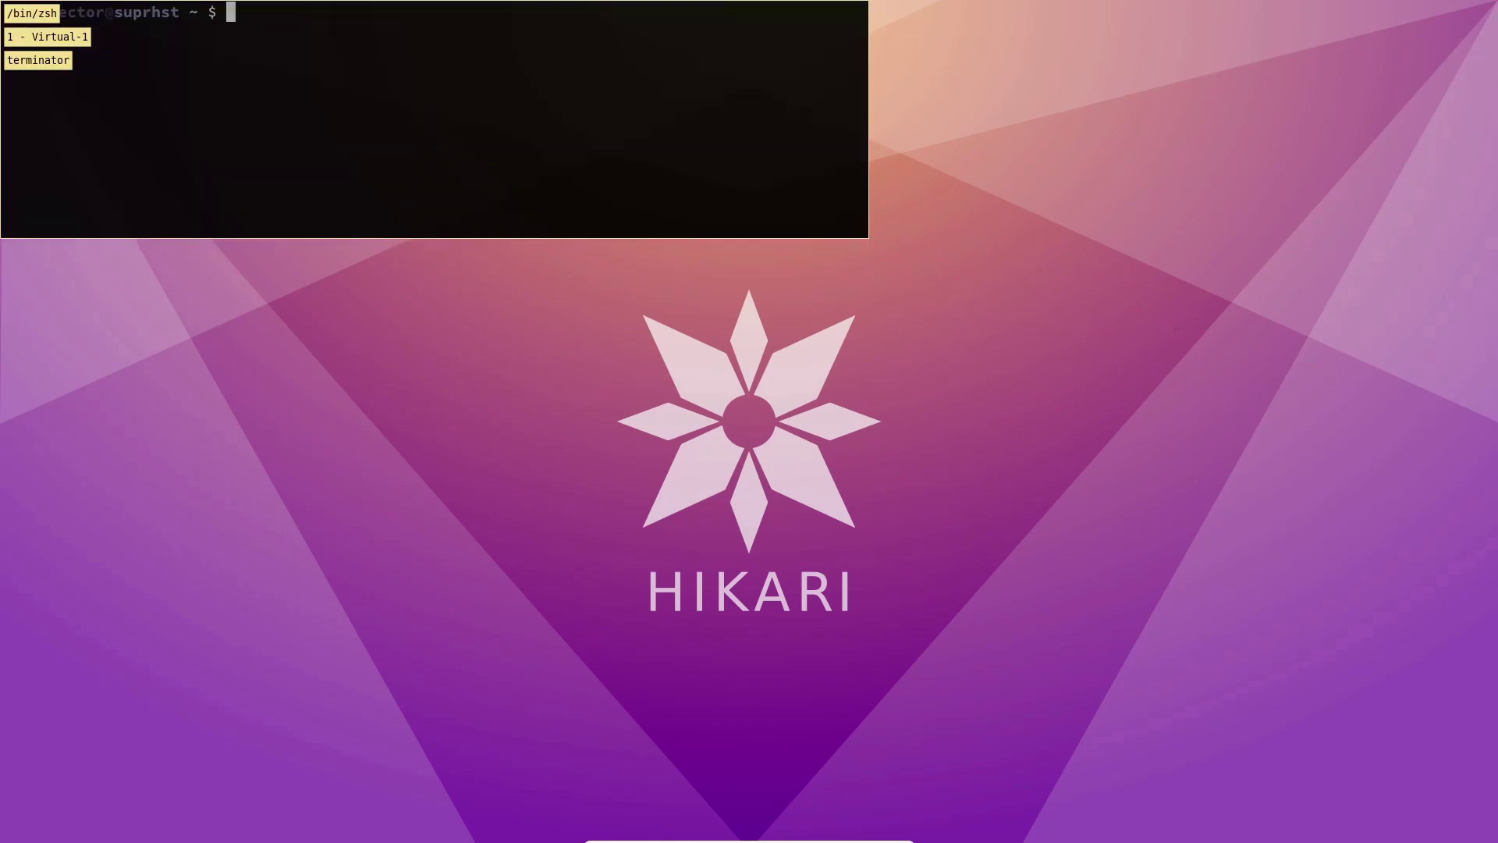
key("super")
key("super")
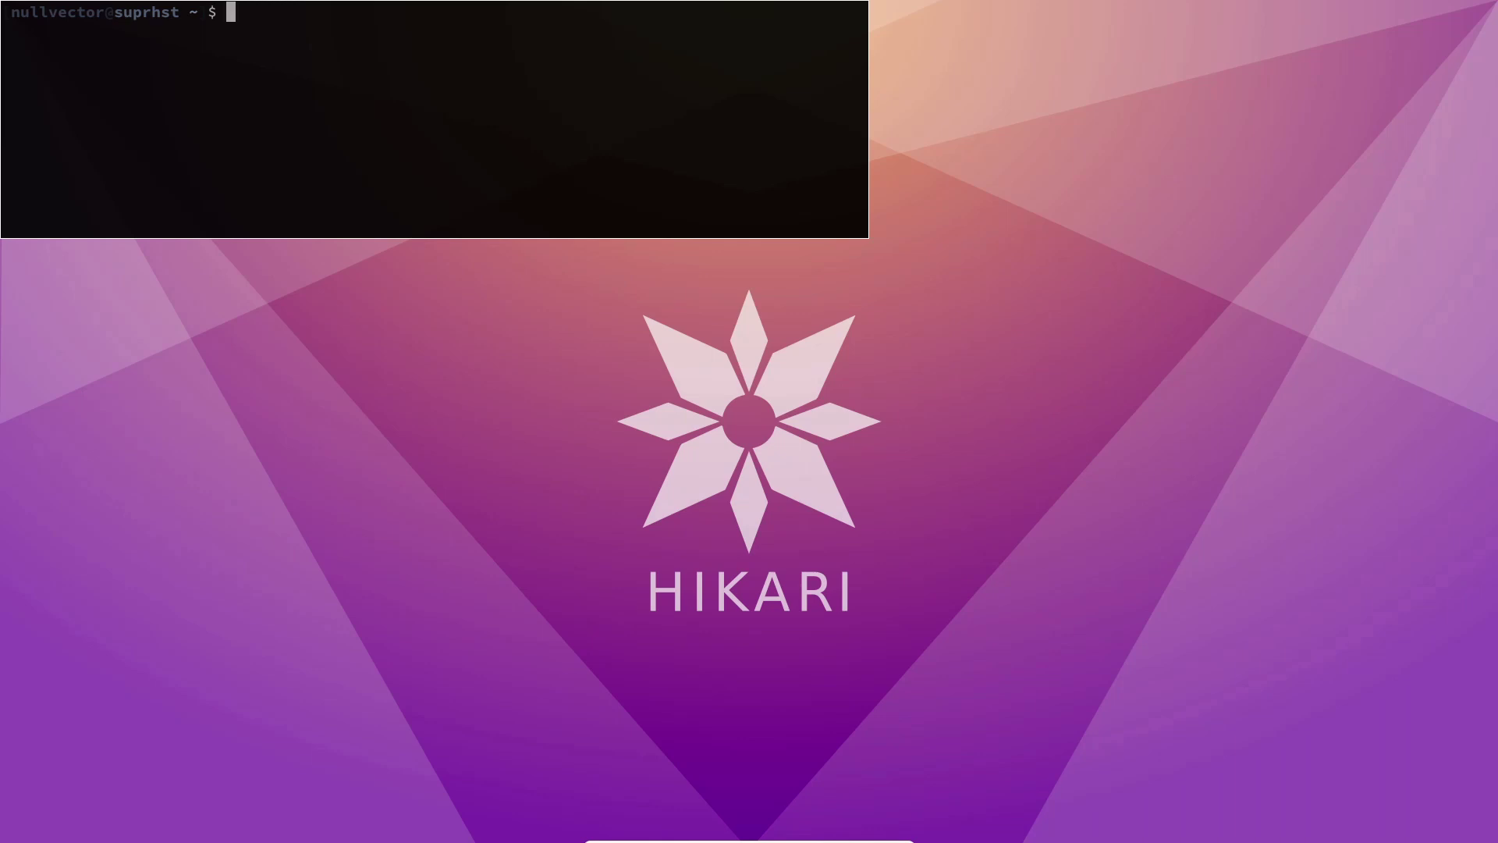
key("super")
key("super+q")
key("super+Return")
Type 'neeep 111111' in the terminal and show its window info labels.
type("neeep 111111")
key("super")
key("super")
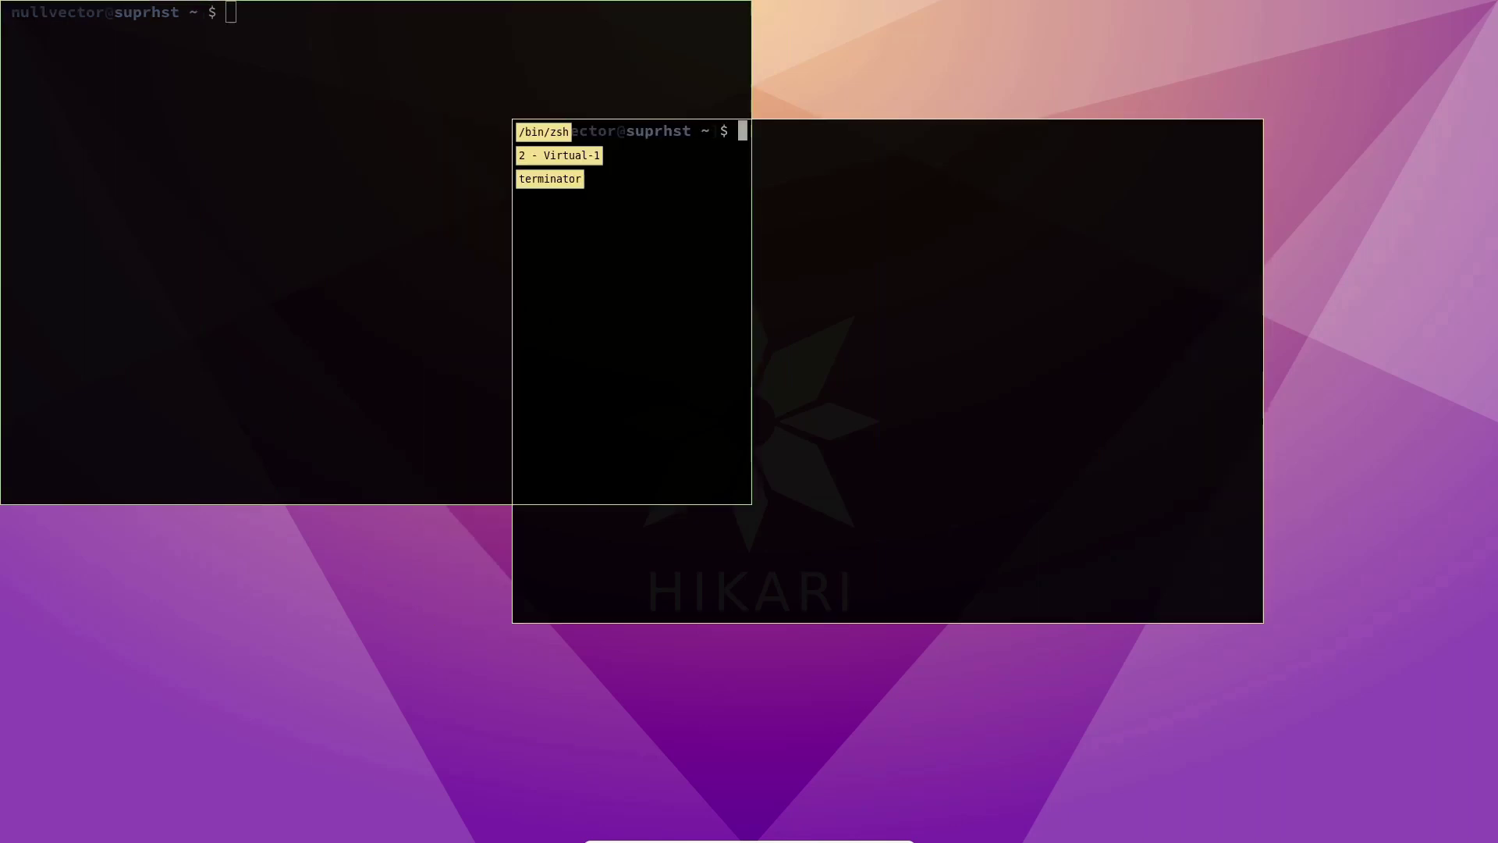
key("super+l")
key("super+l")
Move the second terminal right and up against the top-right screen edges.
key("super+k")
key("super+alt+l")
key("super+alt+k")
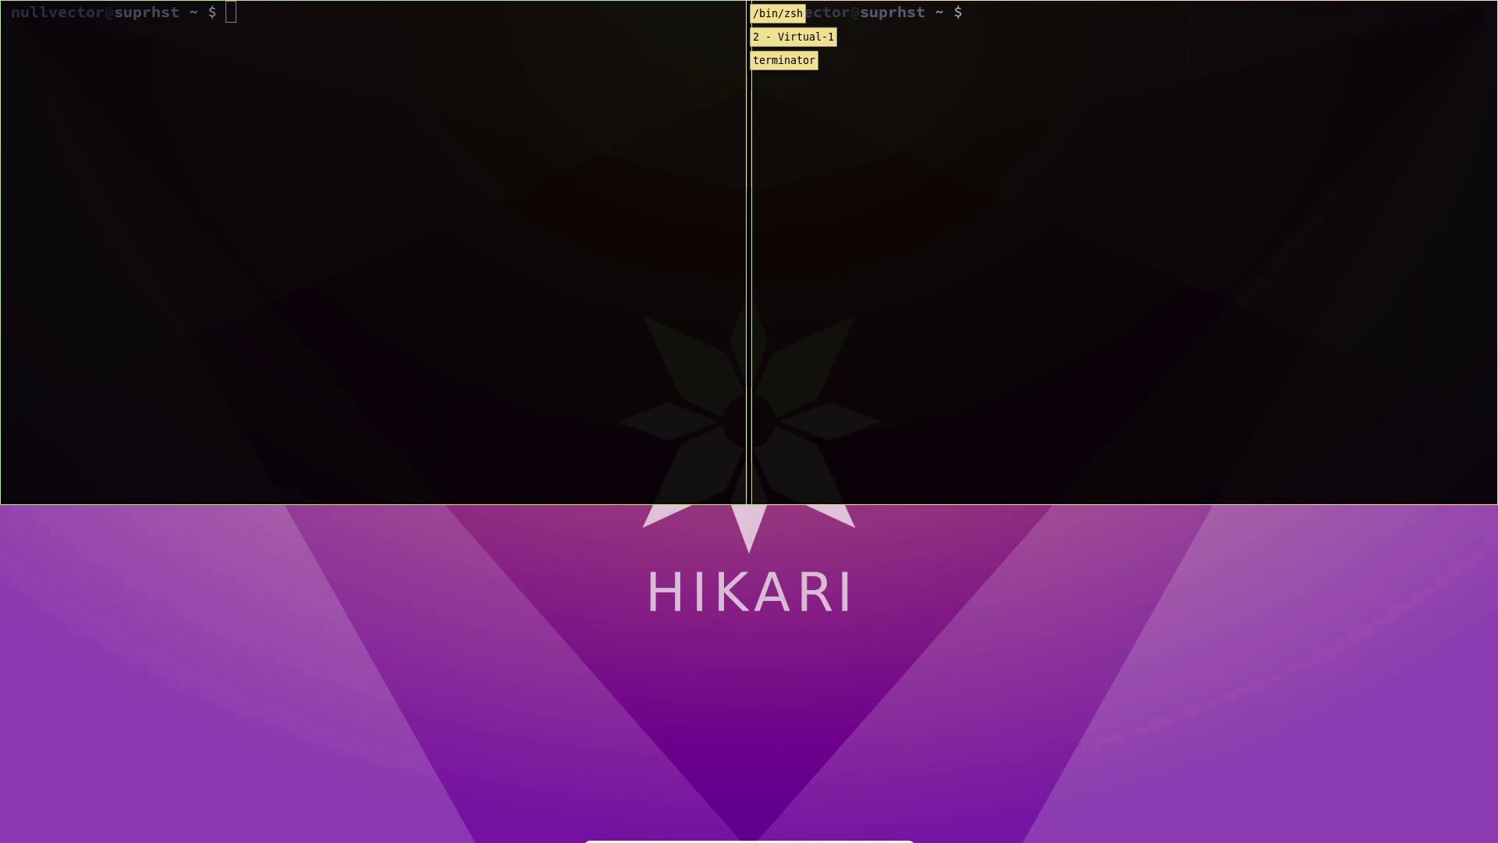
Focus the first terminal, widen it, and push it into the top-left corner.
key("super+Tab")
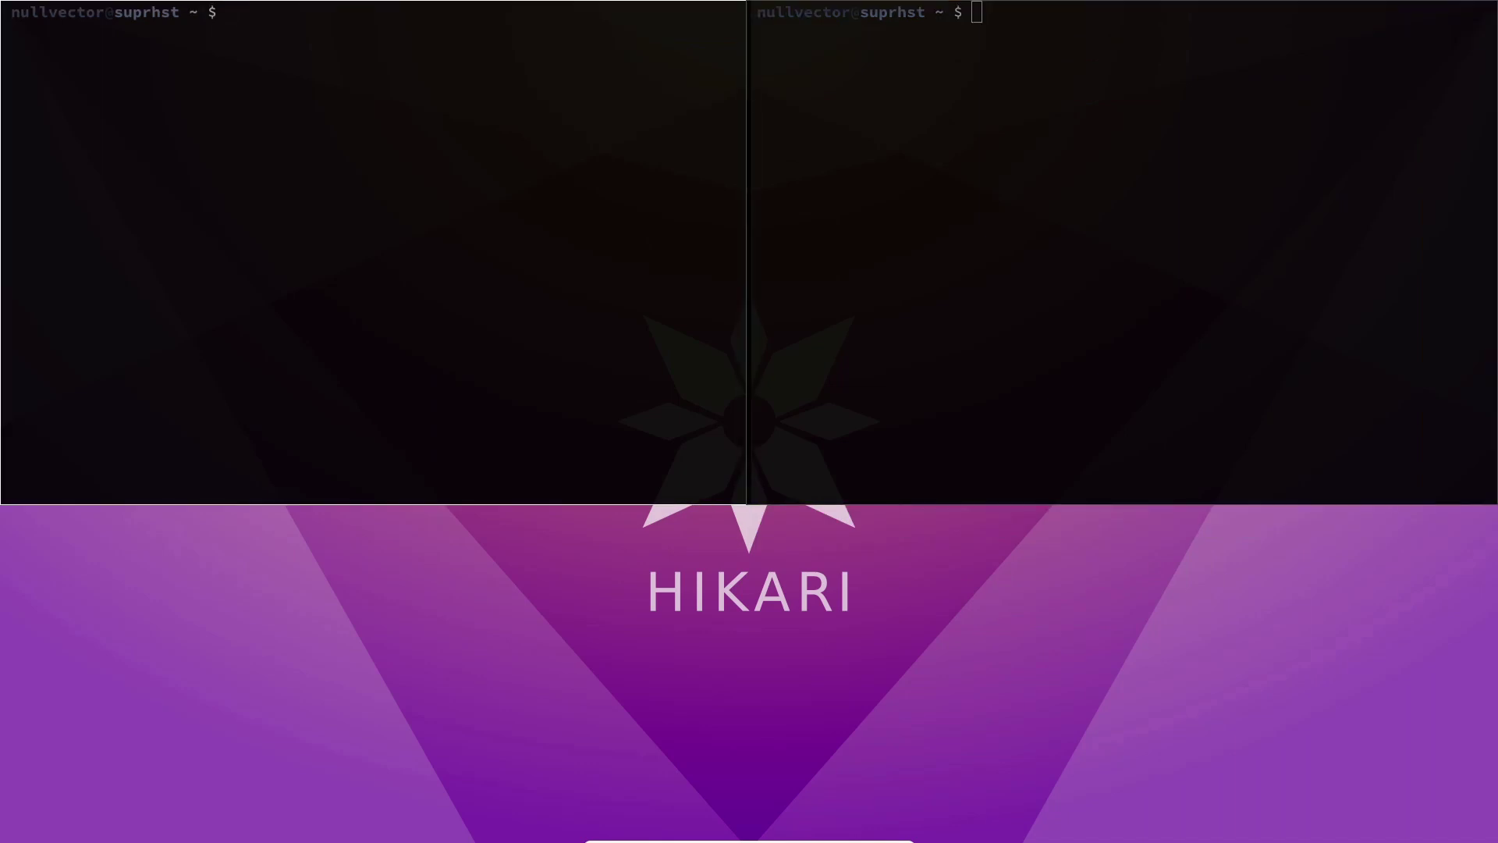
key("super+shift+l")
key("super+l")
key("super+l")
key("super+l")
key("super+l")
key("super+l")
key("super+l")
key("super+j")
key("super+j")
key("super+j")
key("super+j")
key("super+j")
key("super+alt+h")
key("super+k")
key("super+k")
key("super+k")
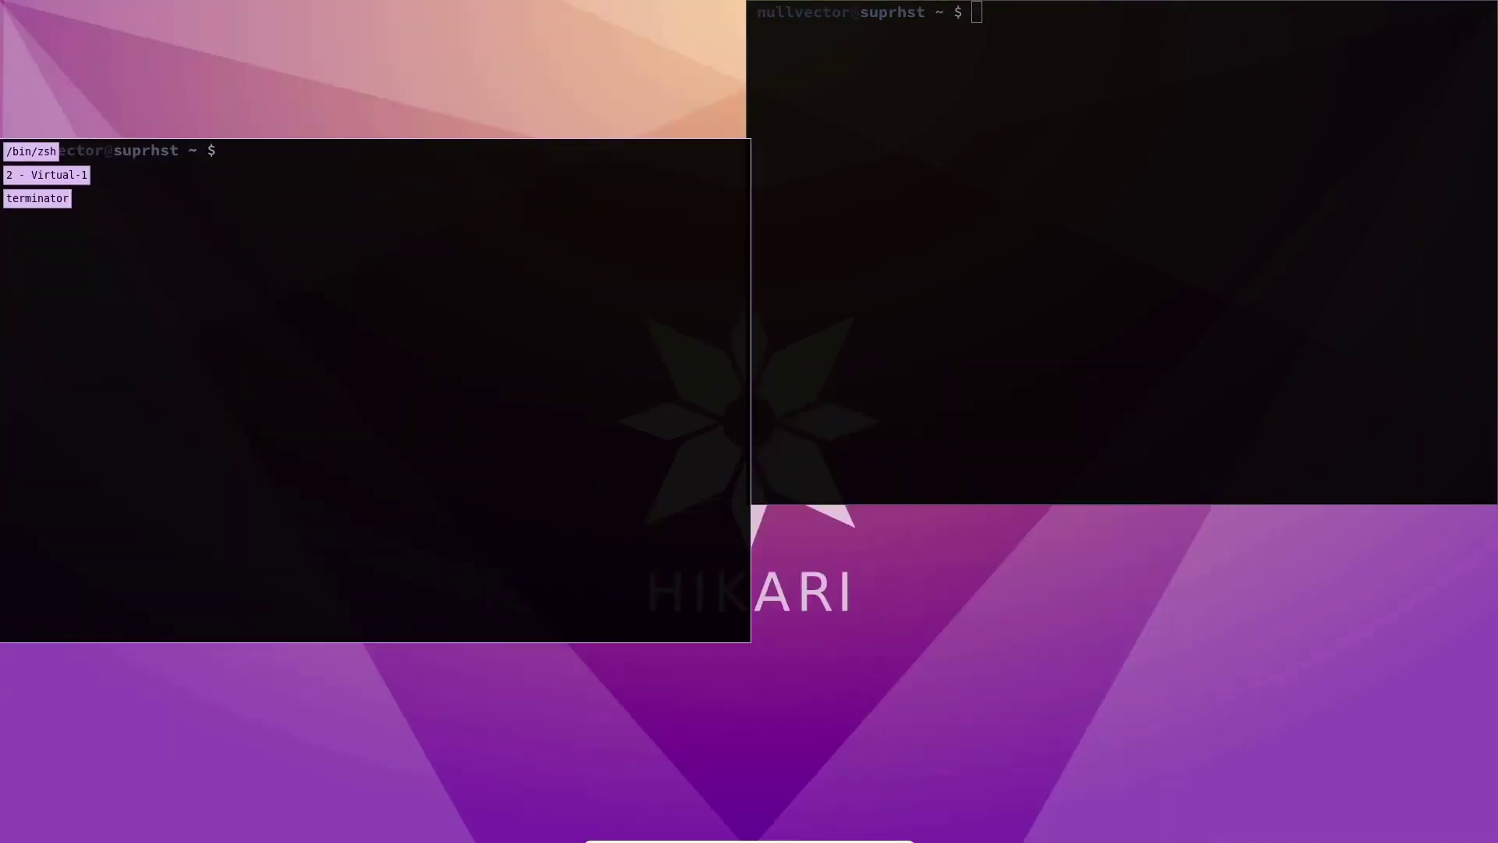
key("super+alt+k")
key("super+g")
Resize the first terminal until it meets the second without overlapping.
key("super+shift+h")
key("super+shift+h")
key("super+shift+h")
key("super+shift+h")
key("super+shift+h")
key("super+shift+h")
key("super+shift+h")
key("super+shift+h")
key("super+shift+k")
key("super+shift+k")
key("super+shift+k")
key("super+shift+k")
key("super+shift+k")
key("super+shift+k")
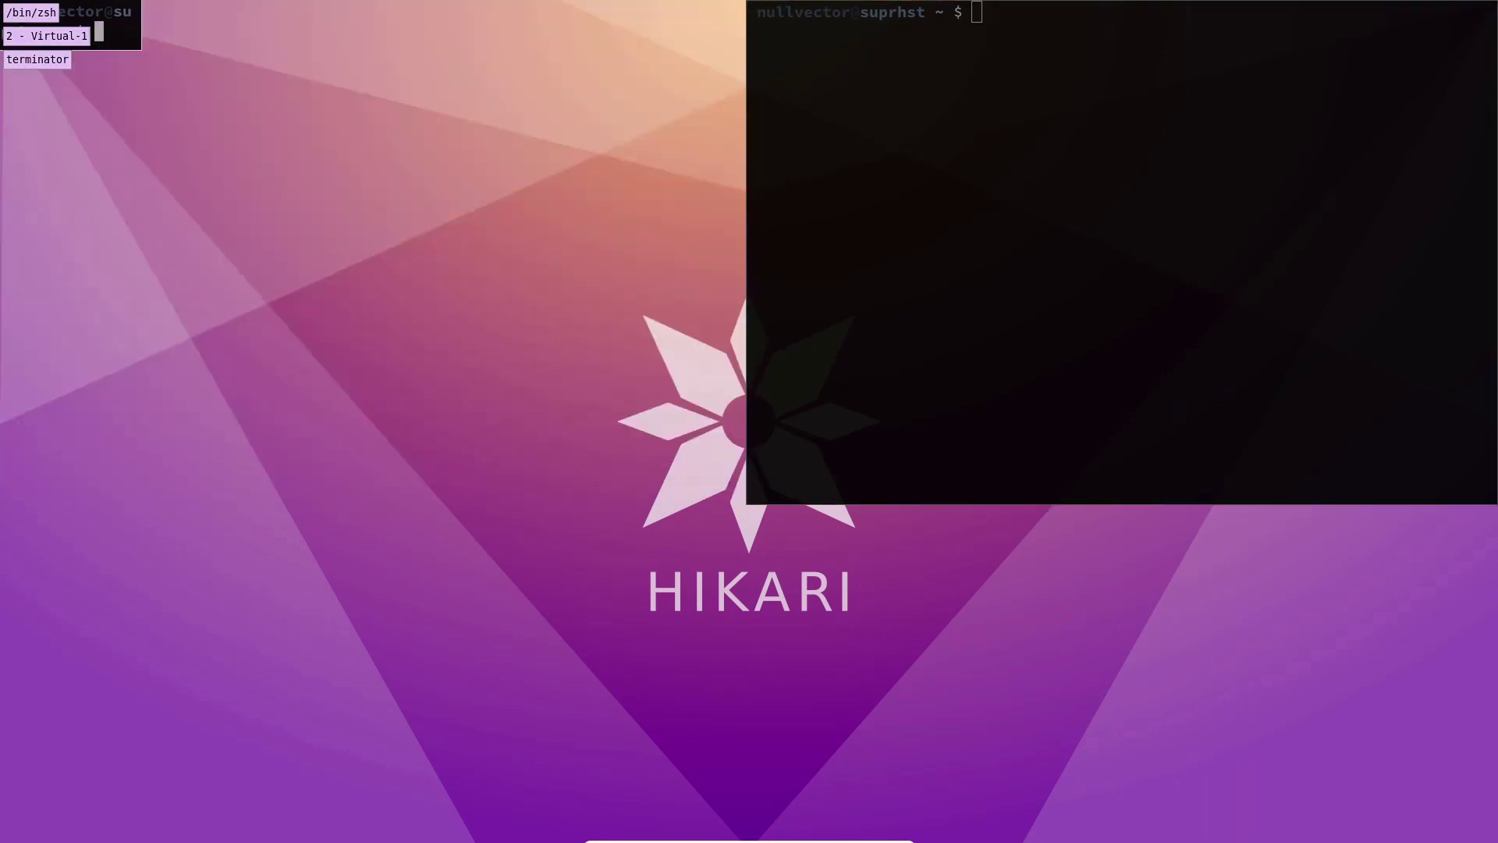
key("super+shift+l")
key("super+shift+l")
key("super+shift+l")
key("super+shift+l")
key("super+shift+l")
key("super+shift+l")
key("super+shift+j")
key("super+shift+j")
key("super+shift+j")
key("super+shift+j")
key("super+shift+l")
key("super+shift+l")
key("super+shift+l")
key("super+shift+l")
key("super+shift+l")
key("super+shift+l")
key("super+shift+j")
key("super+shift+j")
key("super+shift+j")
key("super+shift+j")
key("super+shift+j")
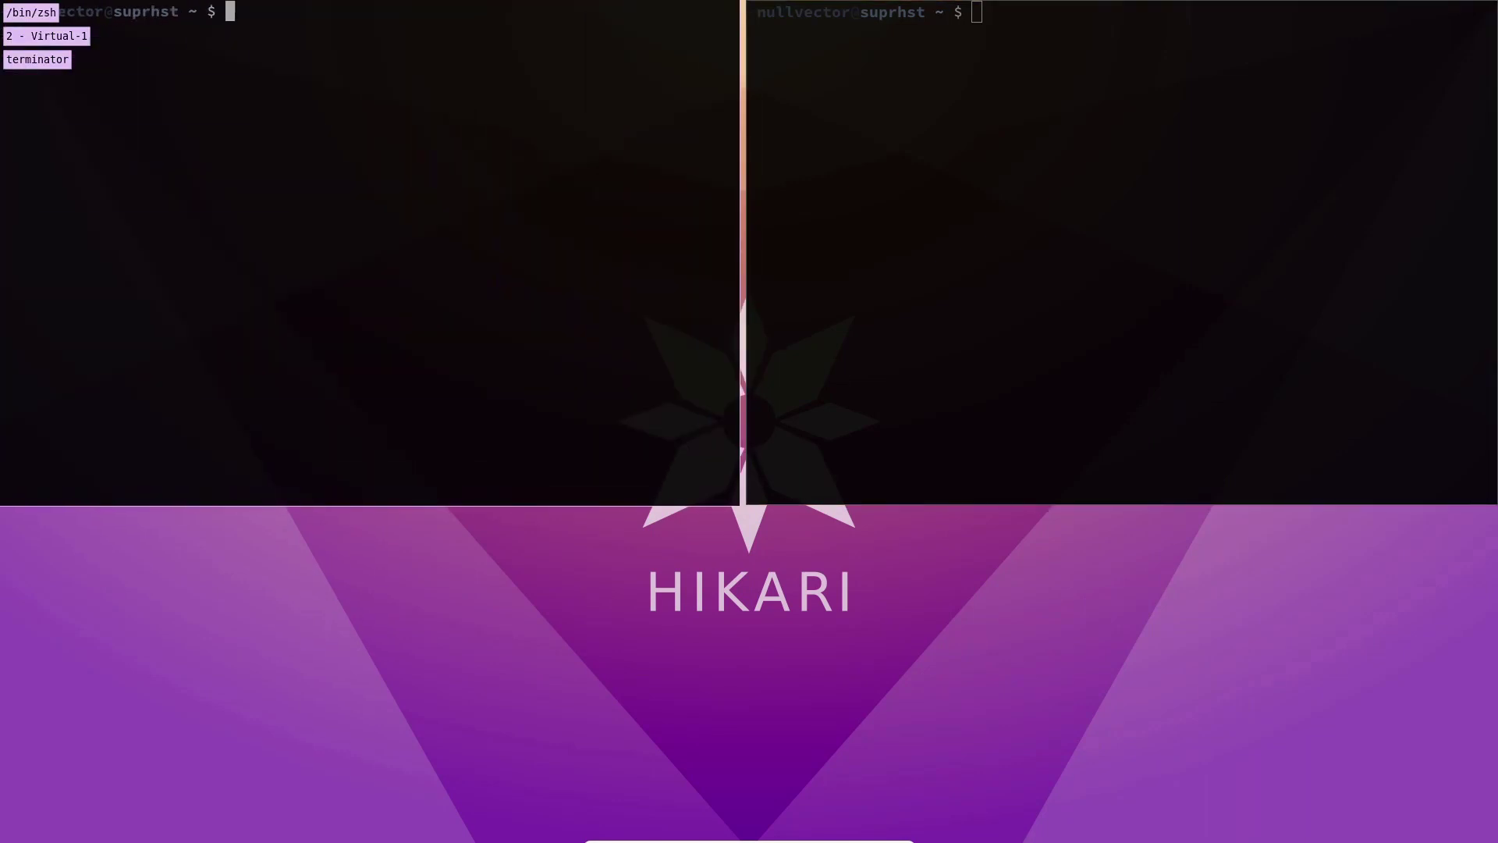
key("super+shift+h")
key("super+shift+h")
key("super+shift+h")
key("super+shift+h")
key("super+shift+h")
key("super+shift+h")
key("super+shift+k")
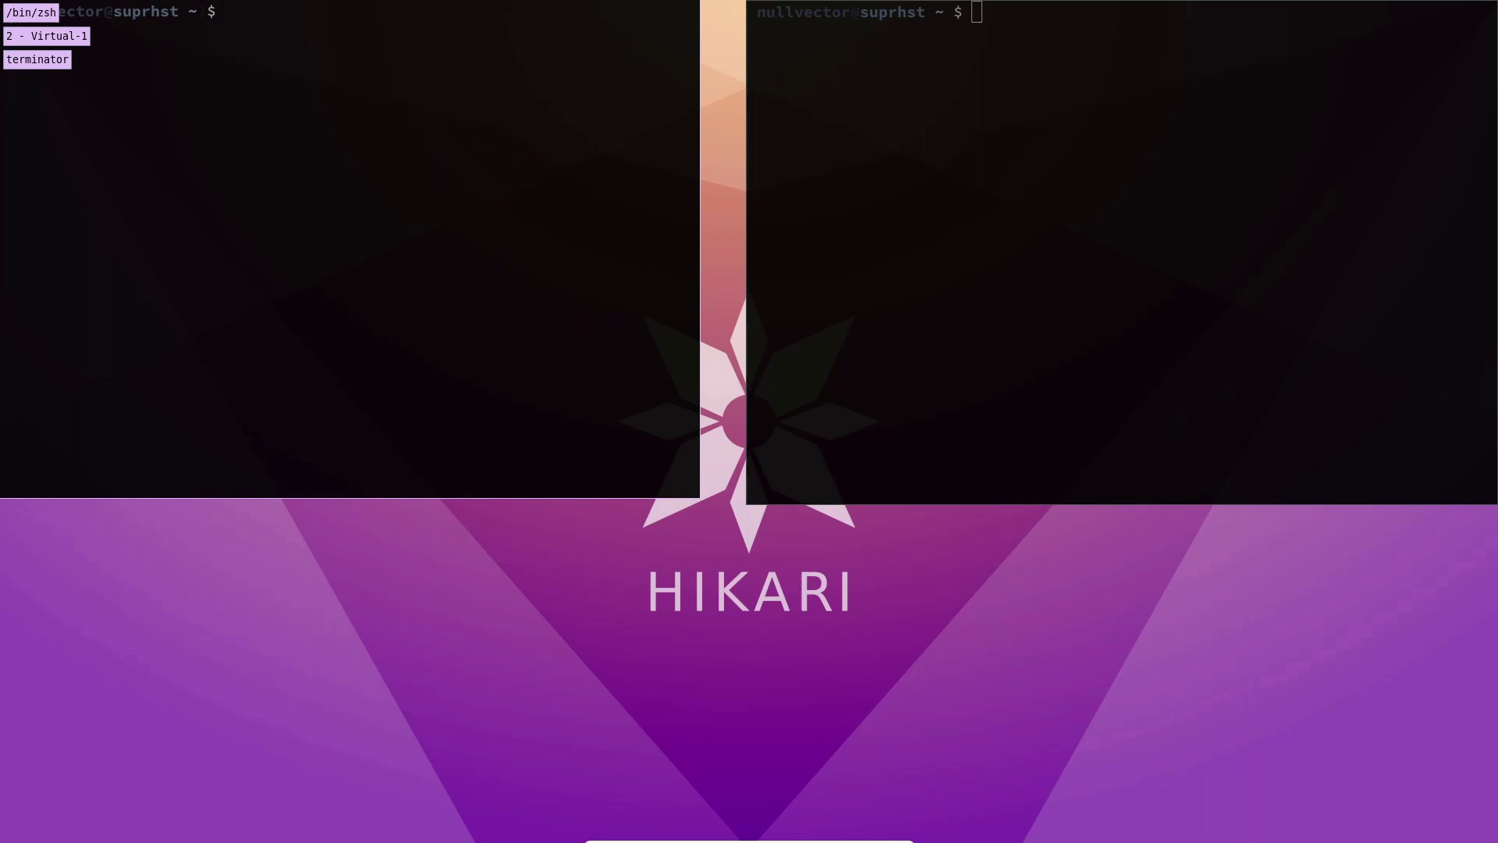
key("super+g")
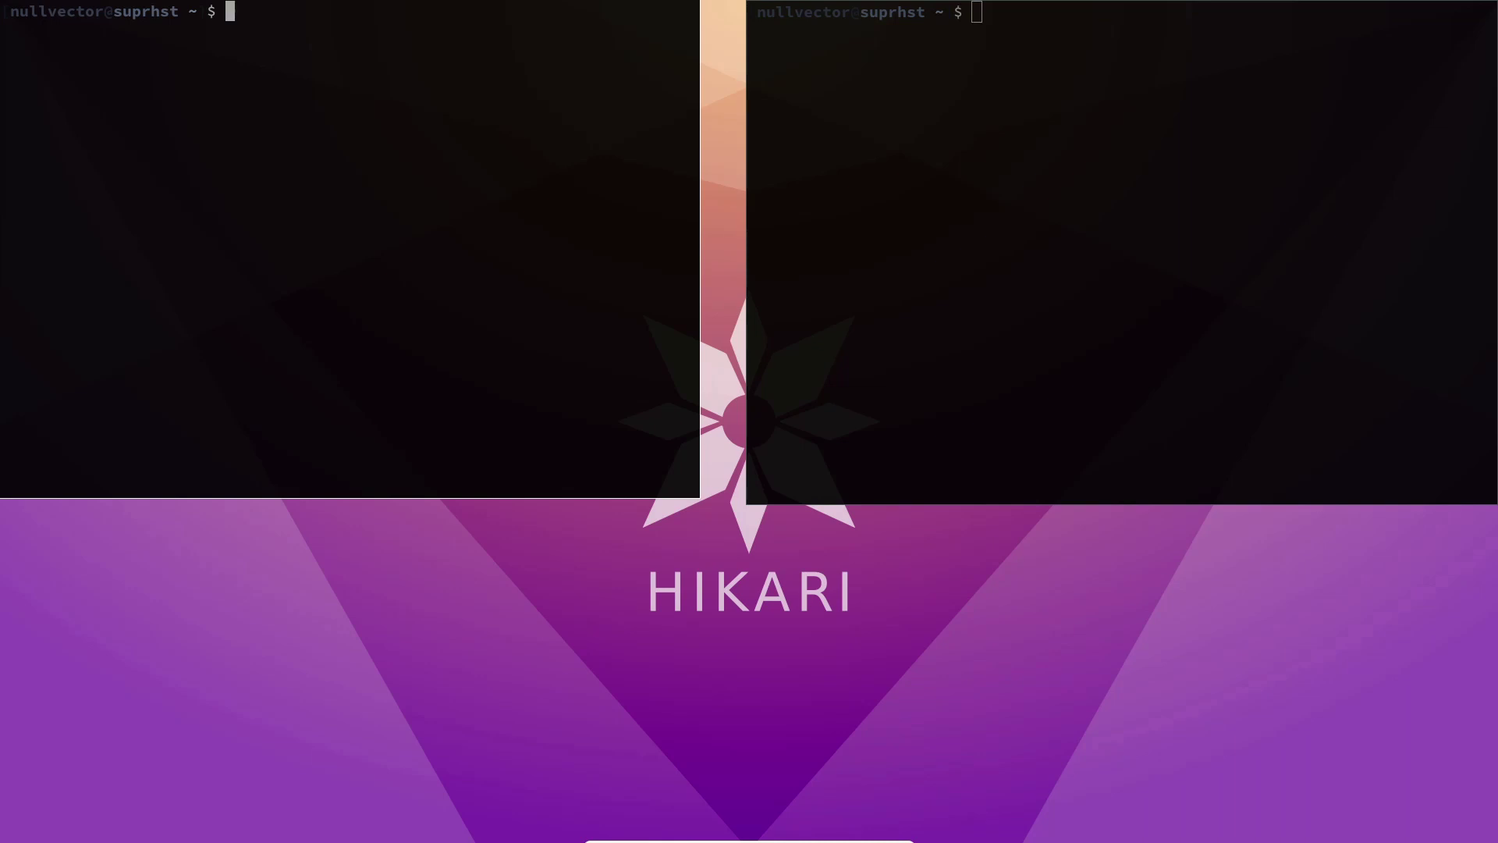
Reopen hikari.conf in Vim read-only and go to the L+acute and lock binding lines.
key("Up")
key("Return")
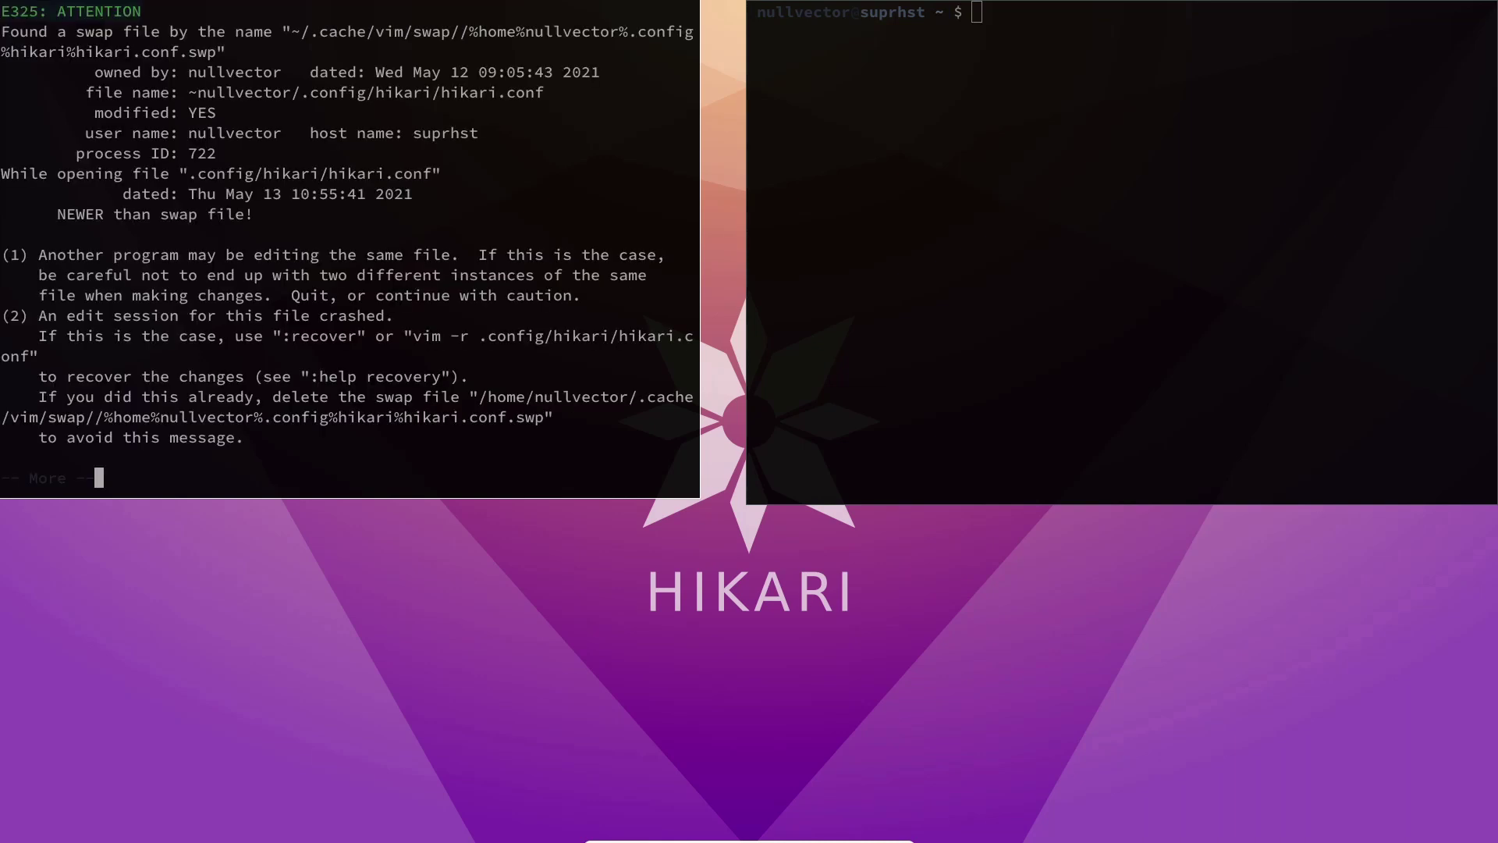
key("Return")
key("Return")
key("Return")
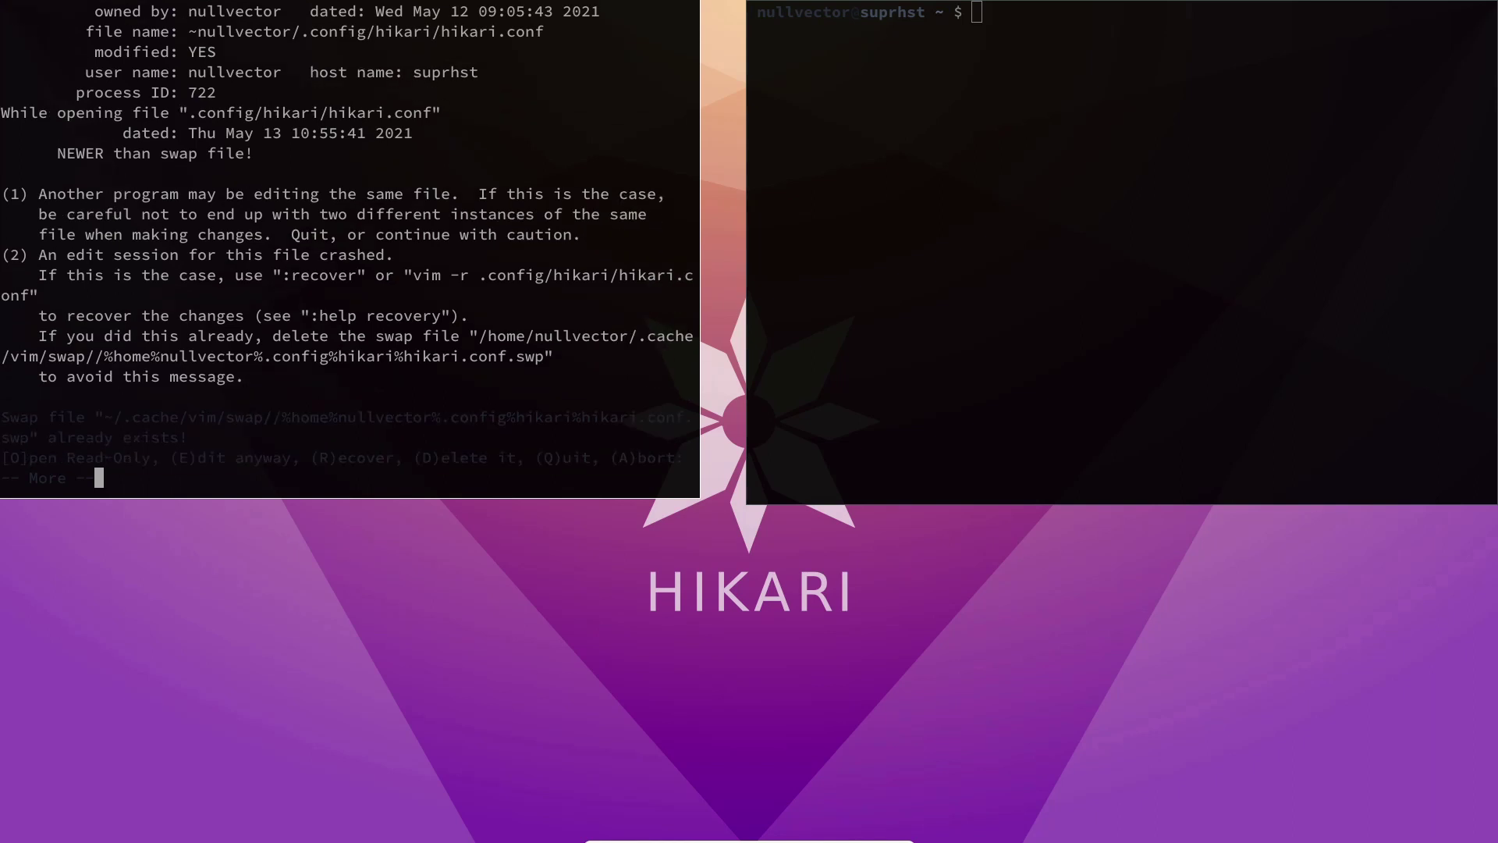
key("Return")
key("o")
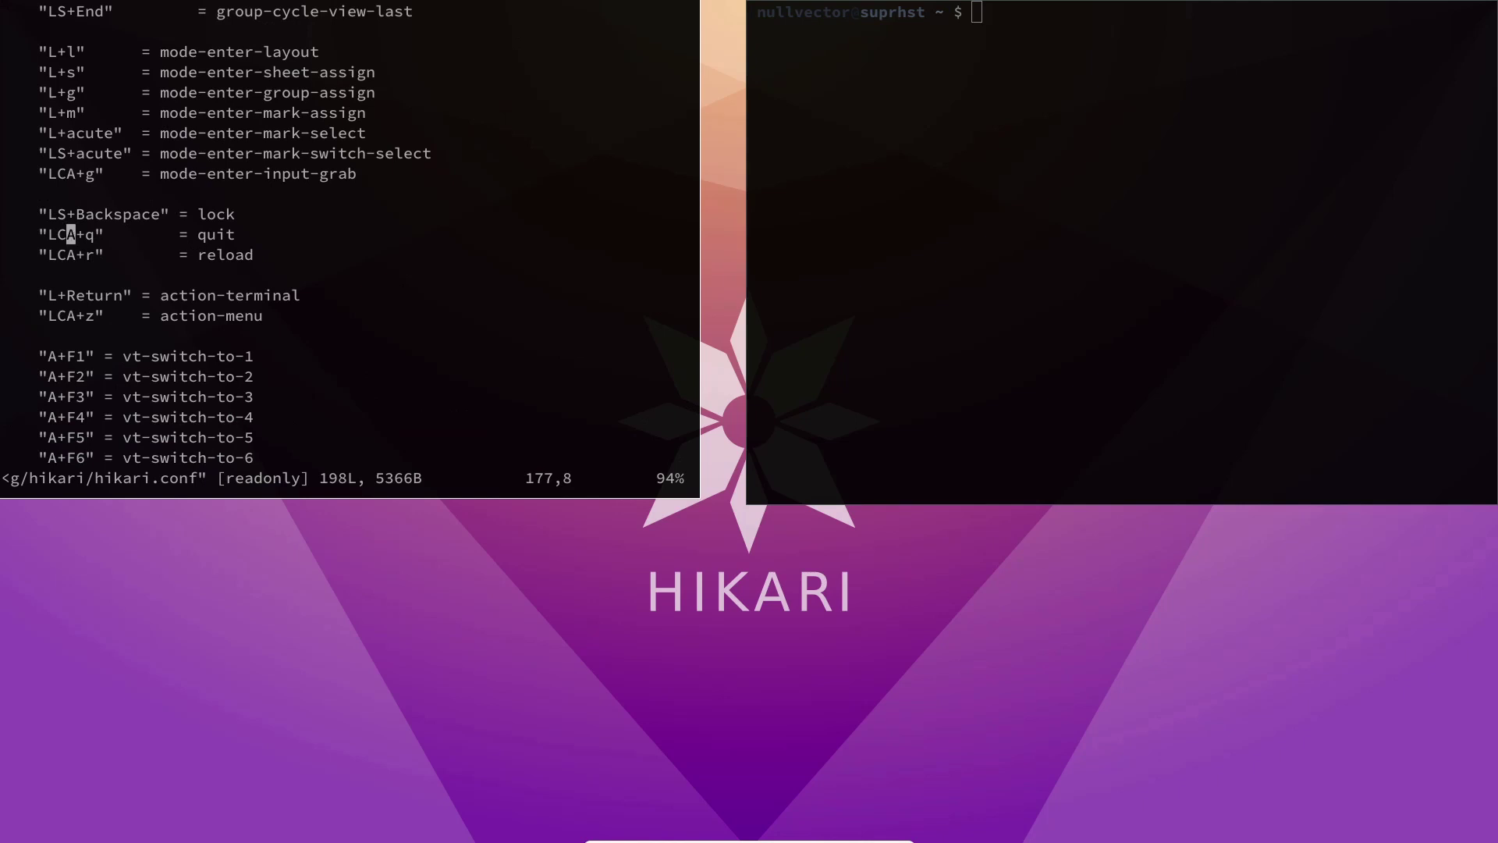
scroll(349, 234, "up", 9)
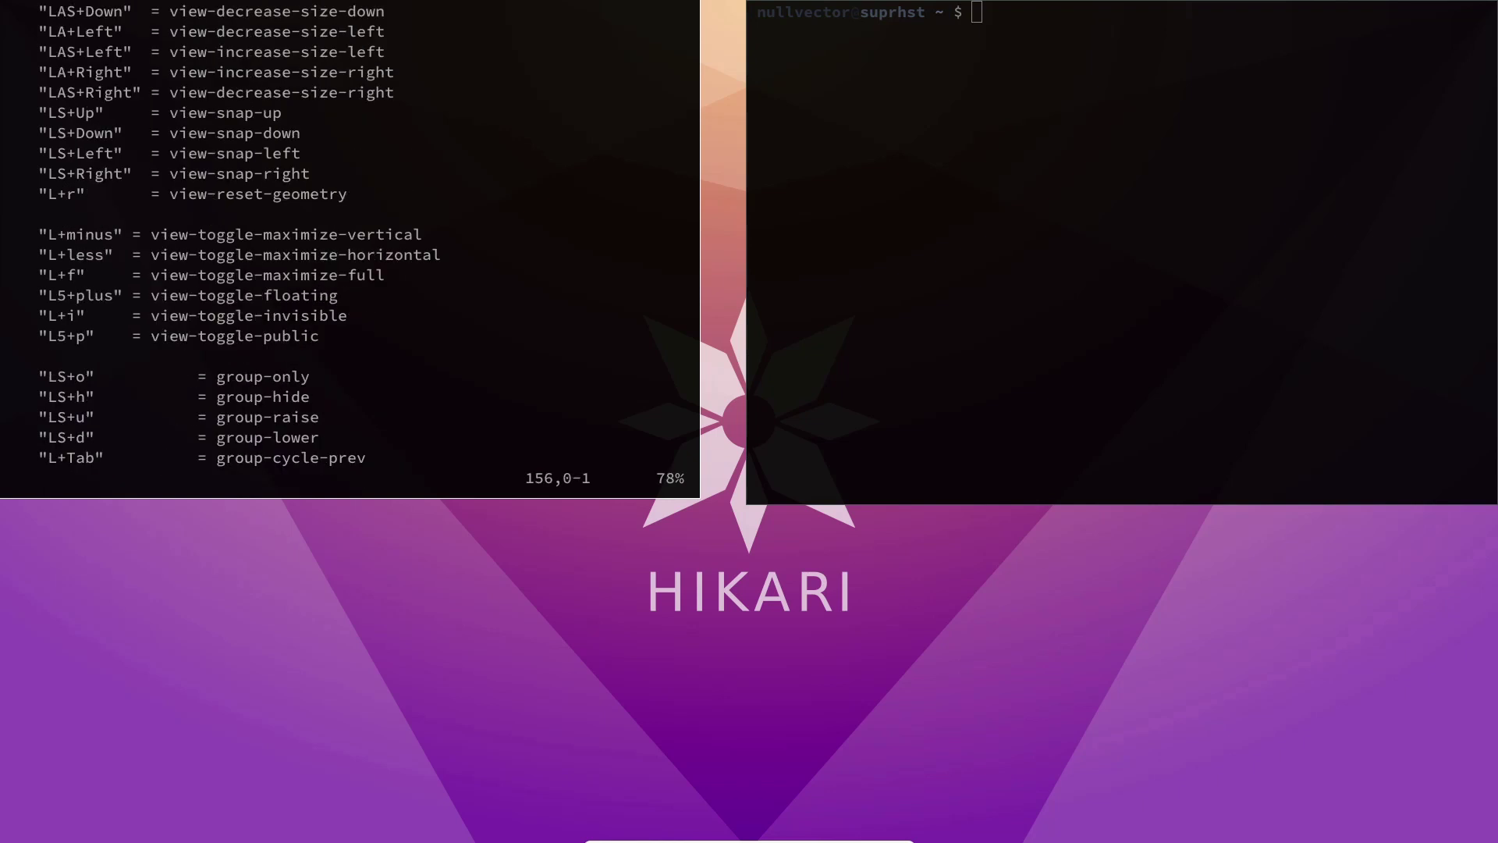
scroll(350, 234, "down", 9)
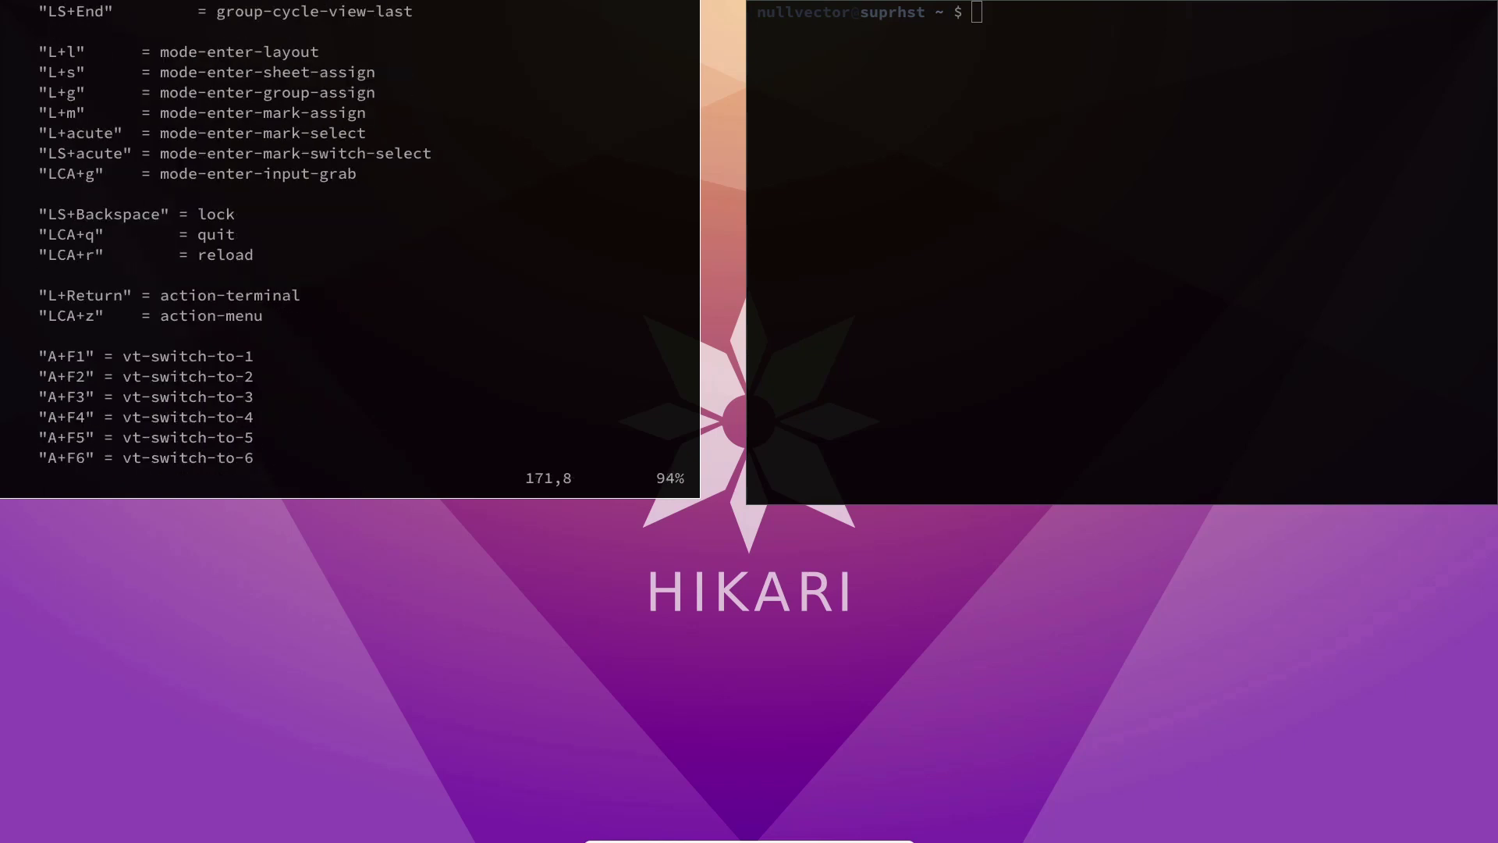
left_click(71, 133)
key("j")
key("j")
key("j")
key("j")
key("j")
key("j")
key("j")
key("j")
key("j")
Quit Vim with :q and run wf to bring up the application launcher.
type(":q")
key("Return")
type("wf")
key("Return")
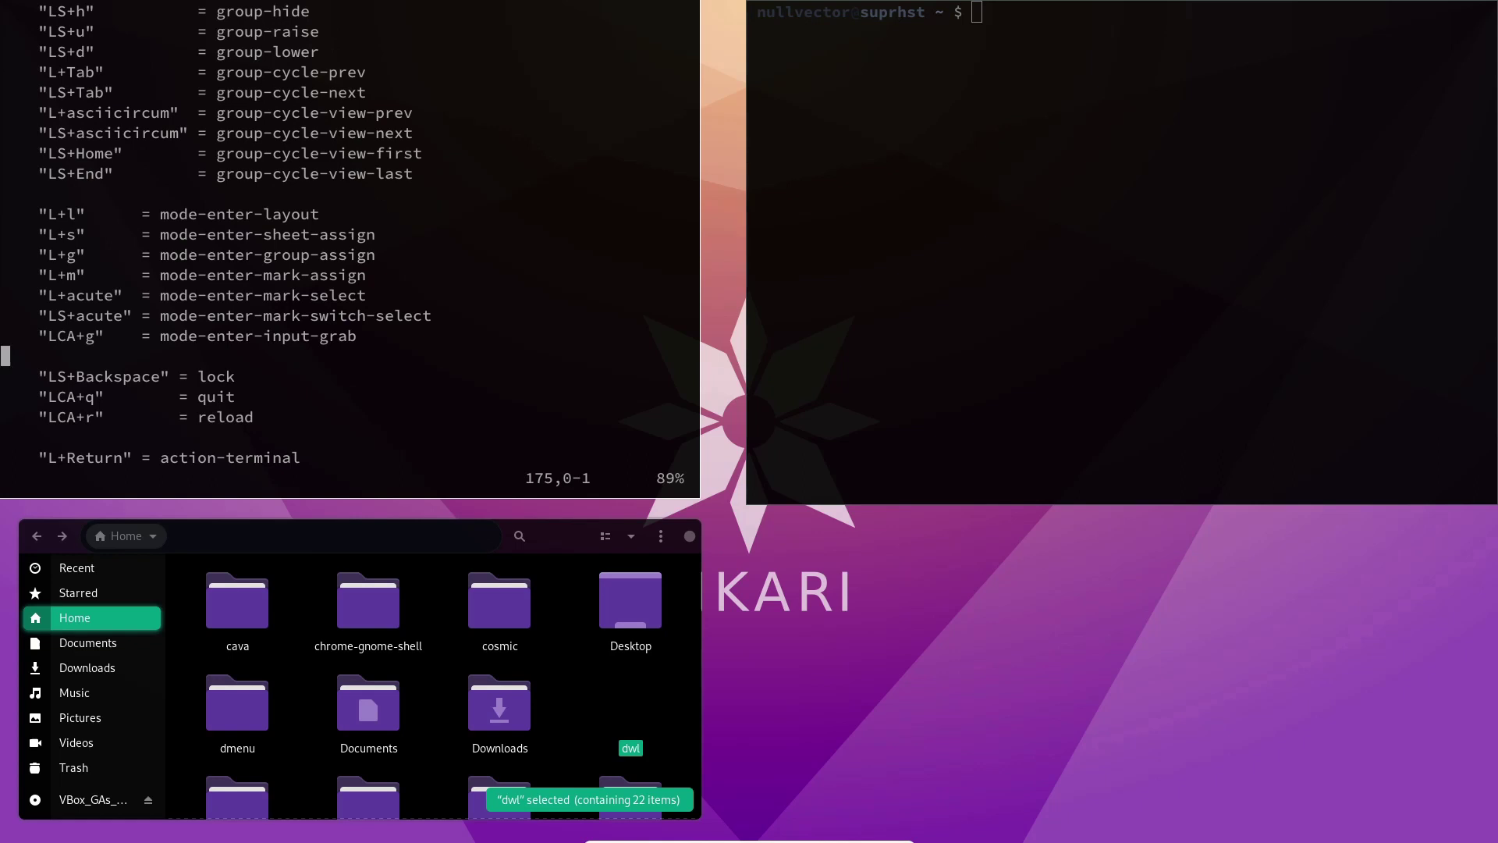
key("super")
key("super")
key("super")
key("i")
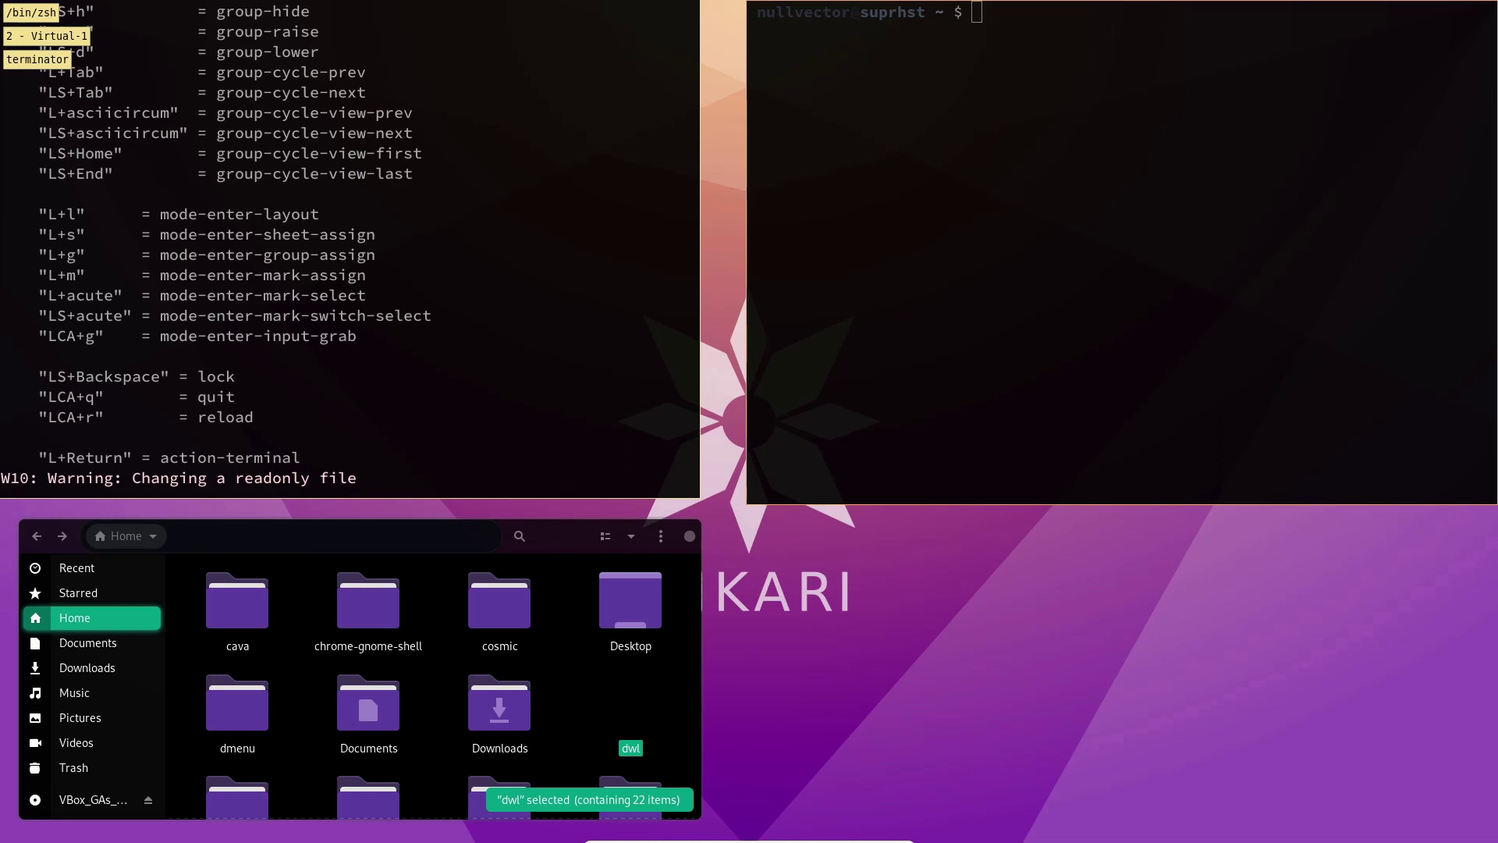
Quit Hikari with Ctrl+Alt+Super+Q, returning to the TTY shell prompt.
key("ctrl+alt+super+q")
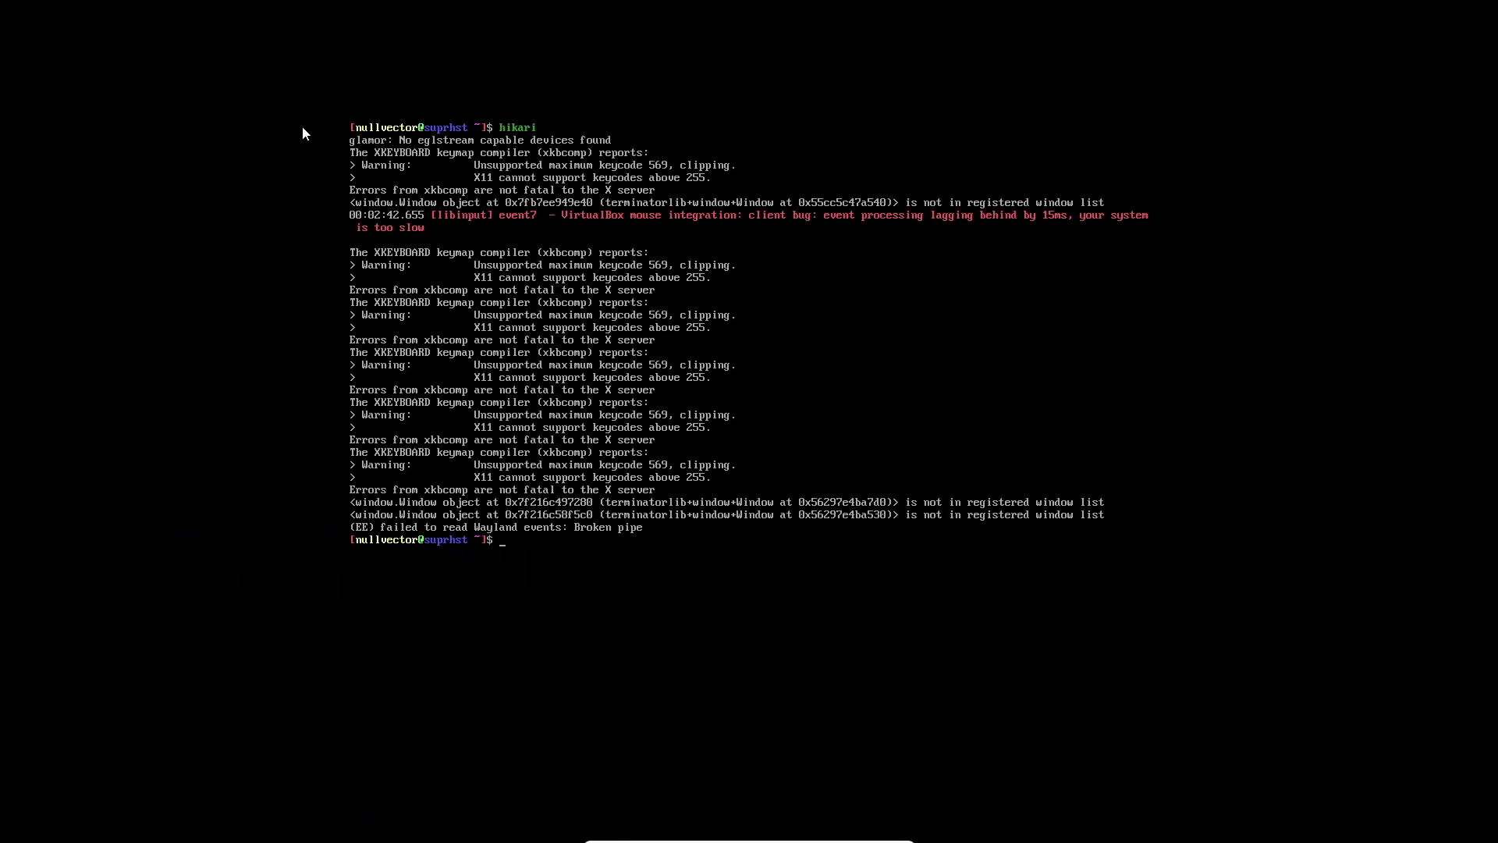